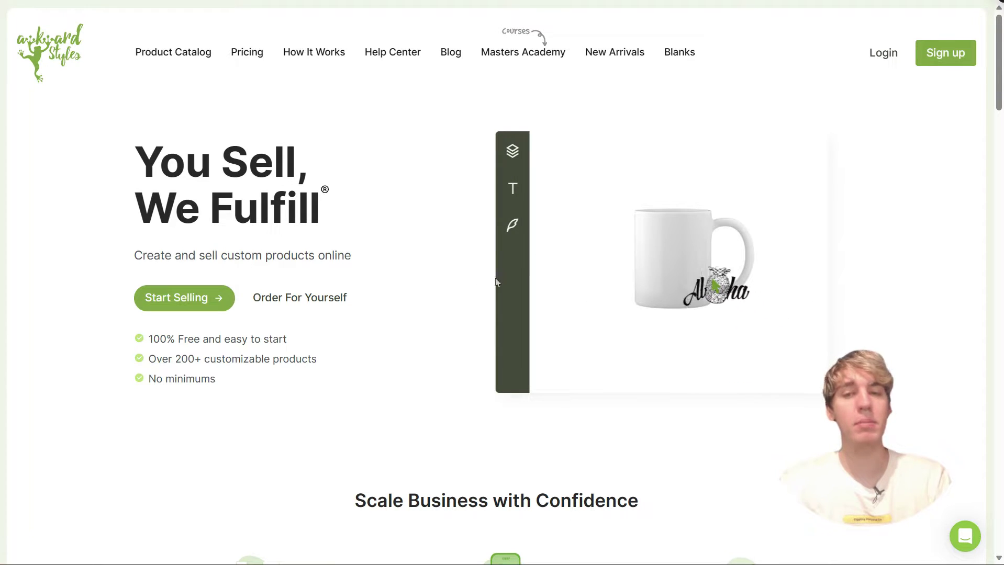
# - Log in, browse Product Catalog > Men's Clothing > T-shirts, and open the Bella+Canvas Unisex Jersey Tee 3001
pyautogui.click(883, 52)
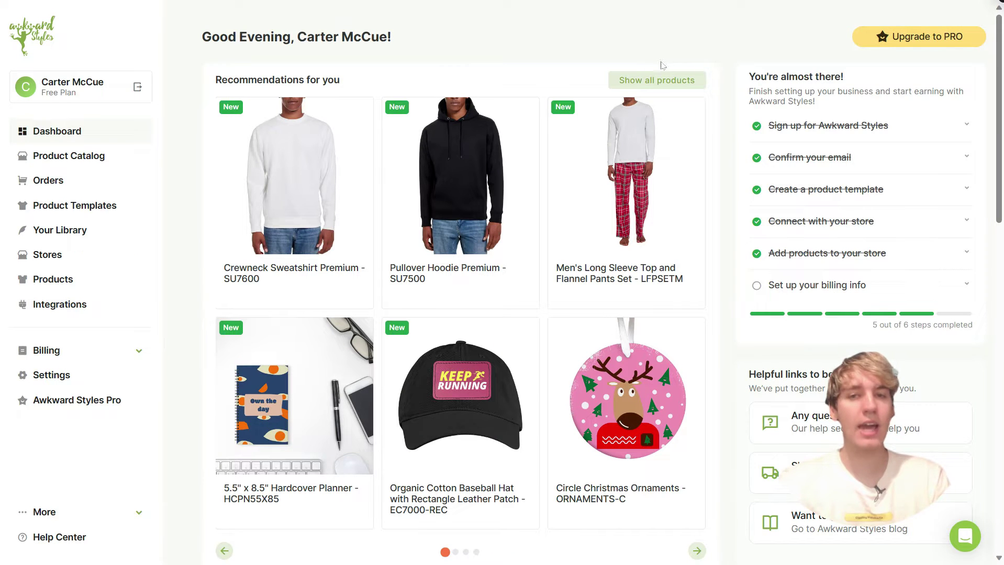
pyautogui.click(104, 157)
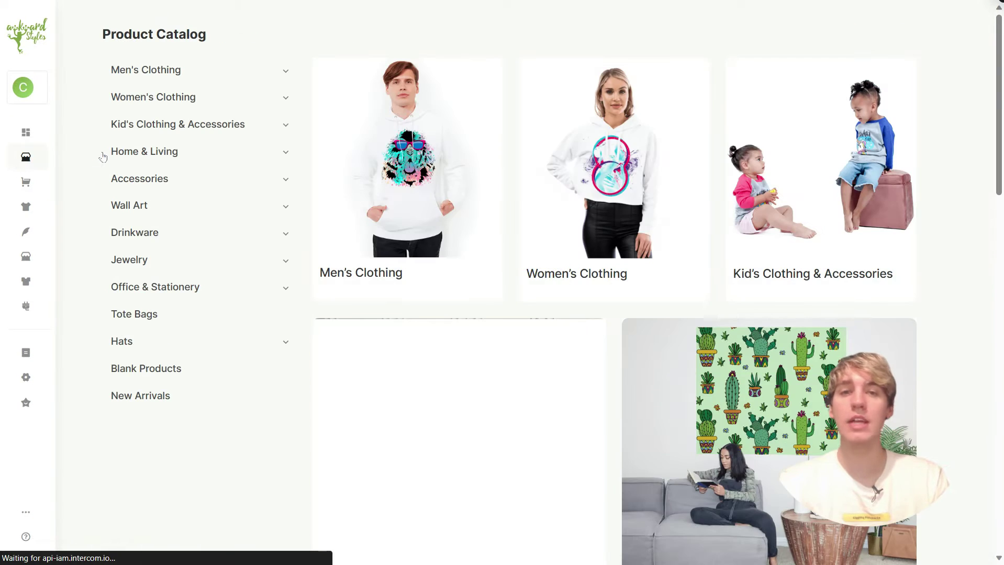
pyautogui.click(408, 171)
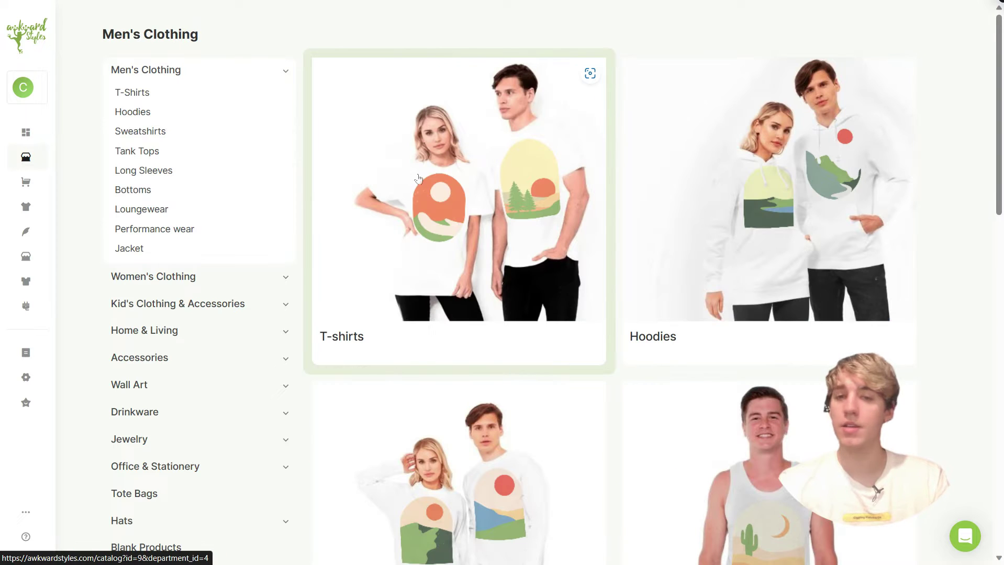
pyautogui.click(466, 197)
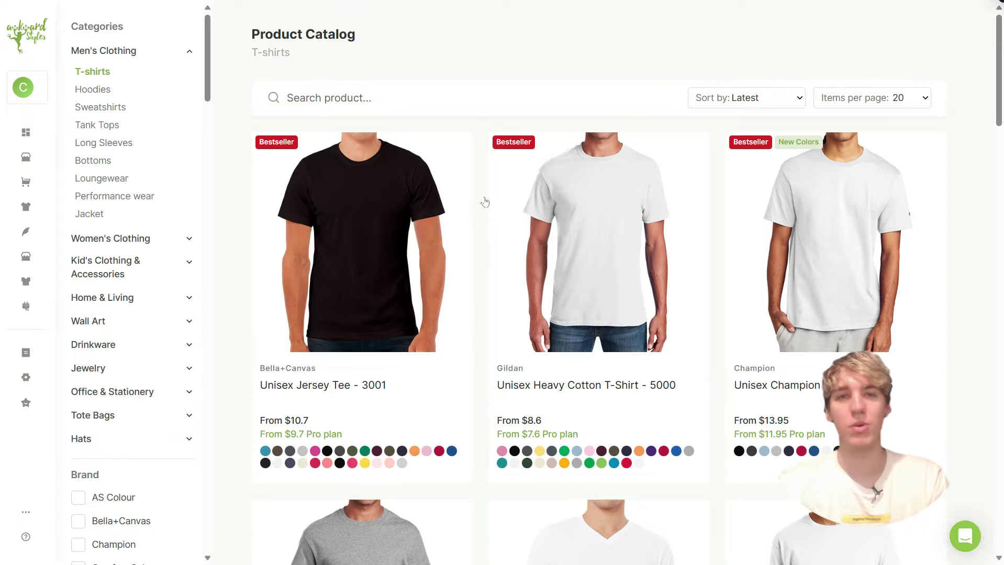
pyautogui.click(354, 254)
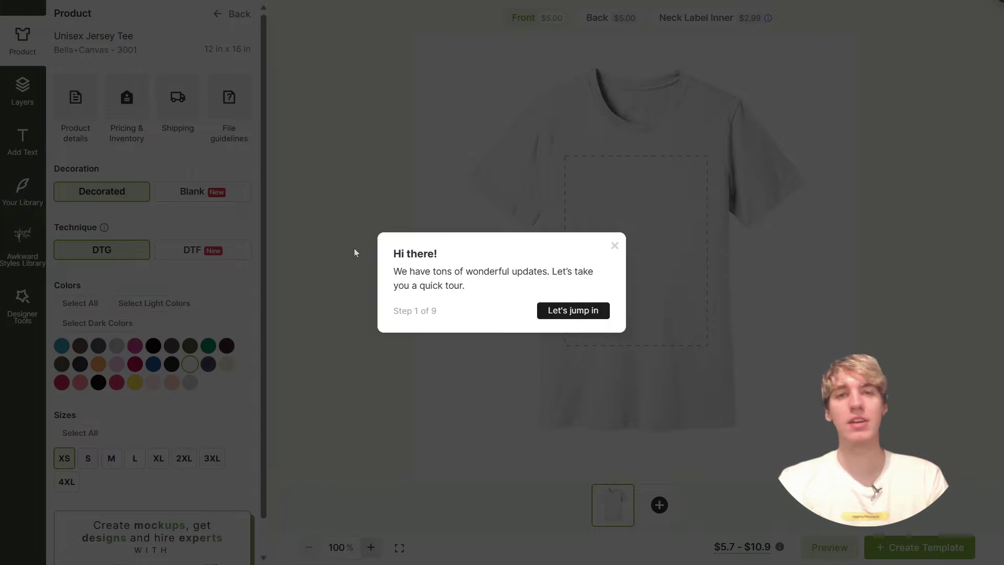
# - Start the designer's guided tour and set the print technique to DTF
pyautogui.click(587, 317)
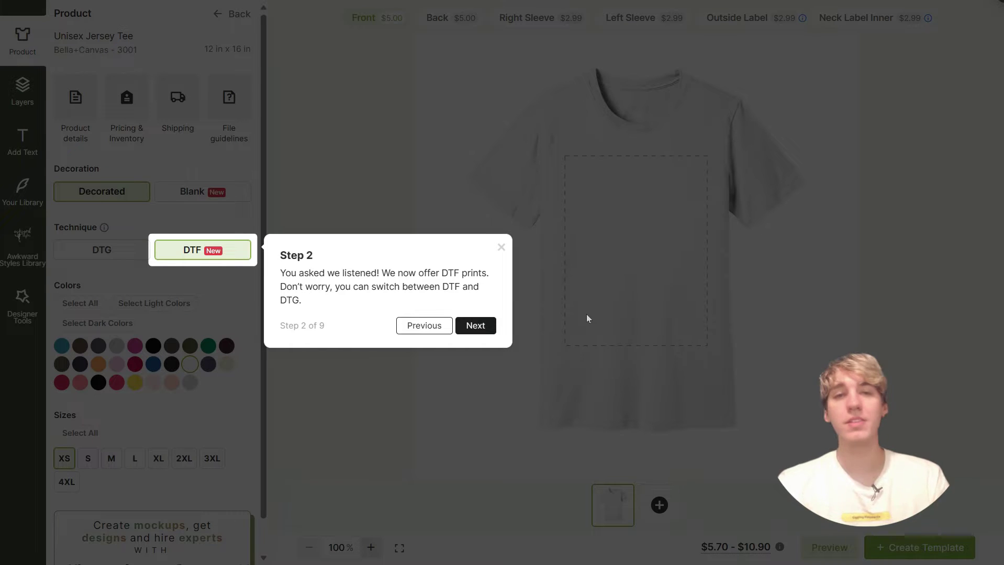
pyautogui.click(200, 259)
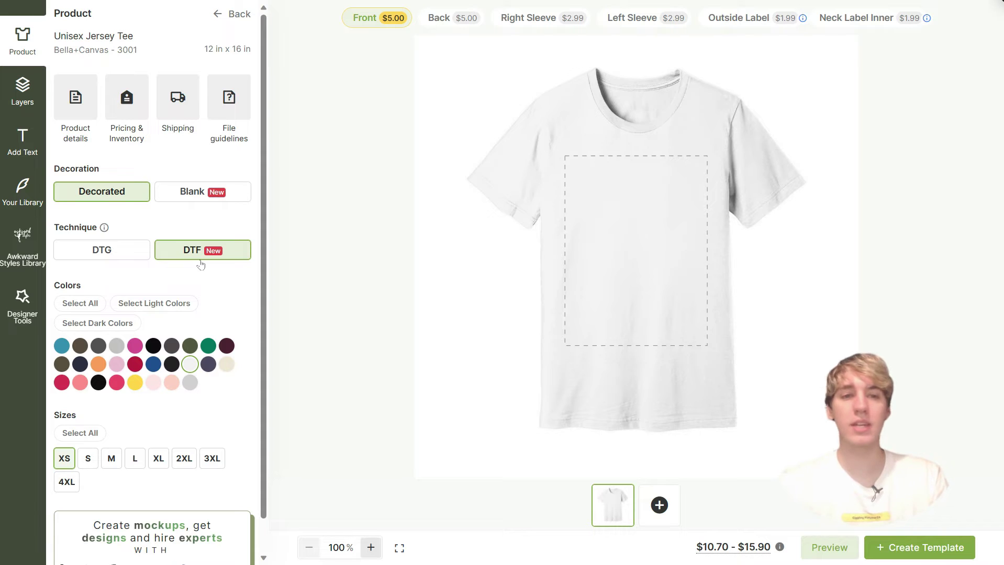
# - Read through the DTG vs. DTF printing article linked from the Technique info
pyautogui.click(104, 228)
pyautogui.scroll(-3, 502, 282)
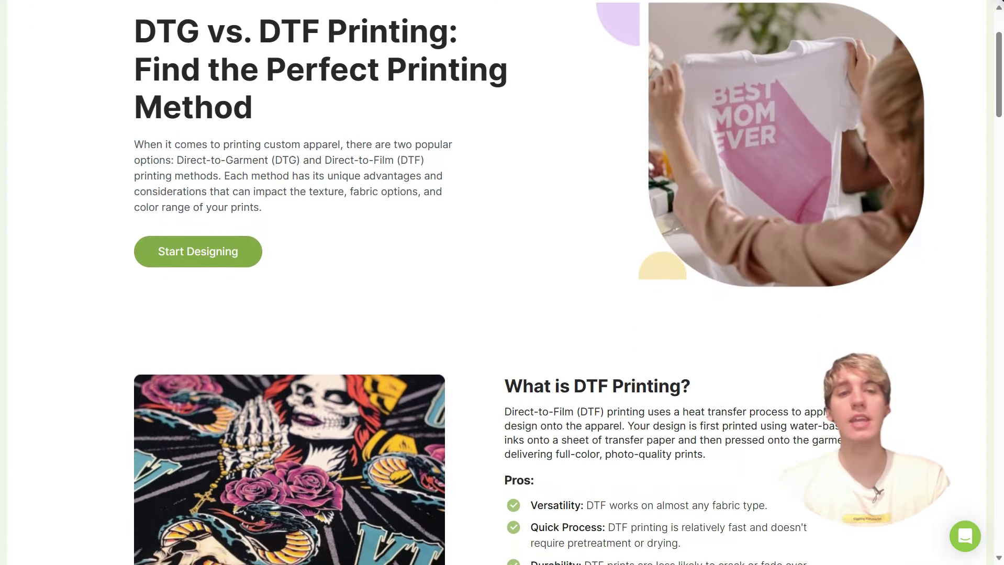
pyautogui.scroll(-4, 503, 282)
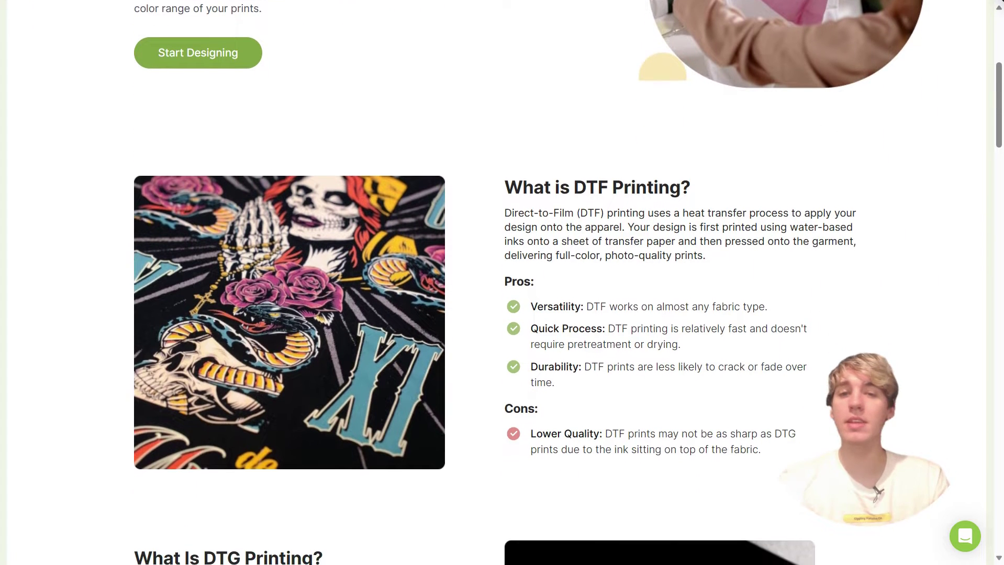
pyautogui.scroll(-4, 502, 283)
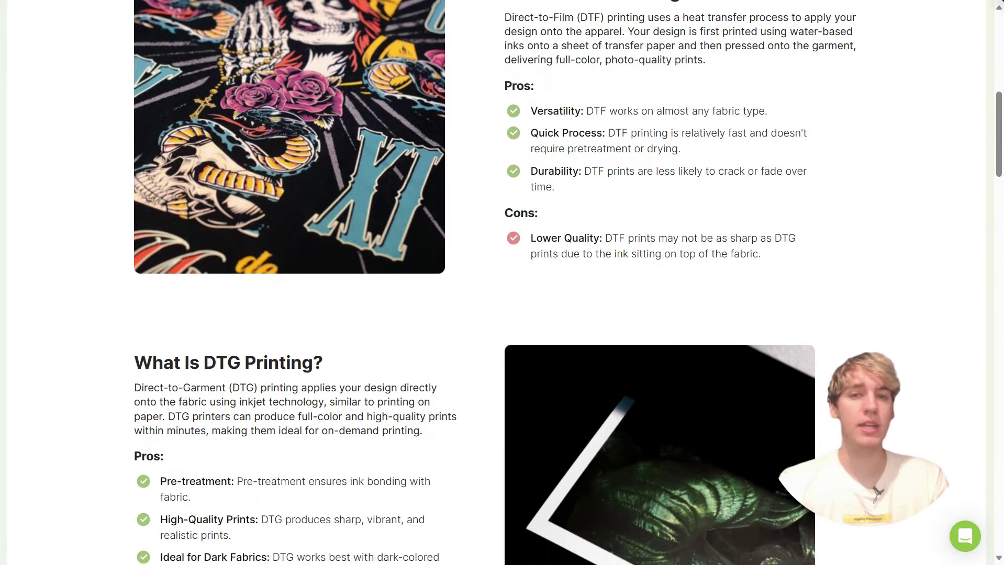
pyautogui.scroll(-4, 502, 282)
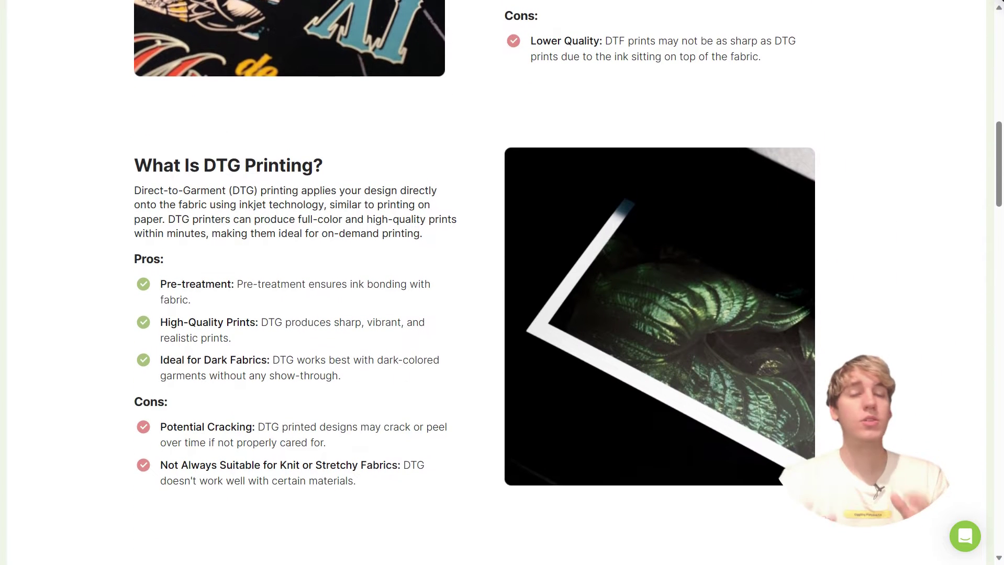
pyautogui.scroll(-4, 502, 283)
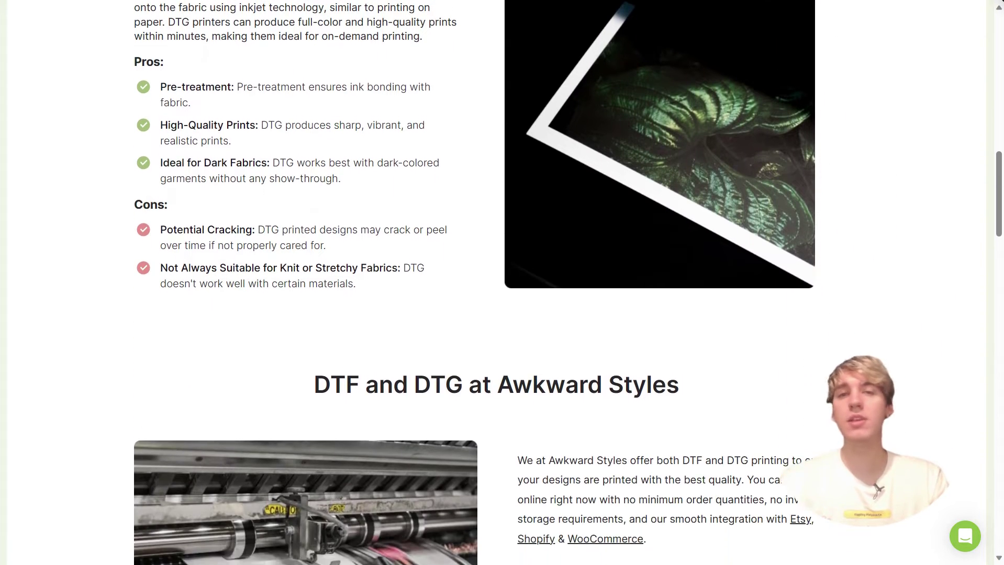
pyautogui.scroll(-4, 502, 283)
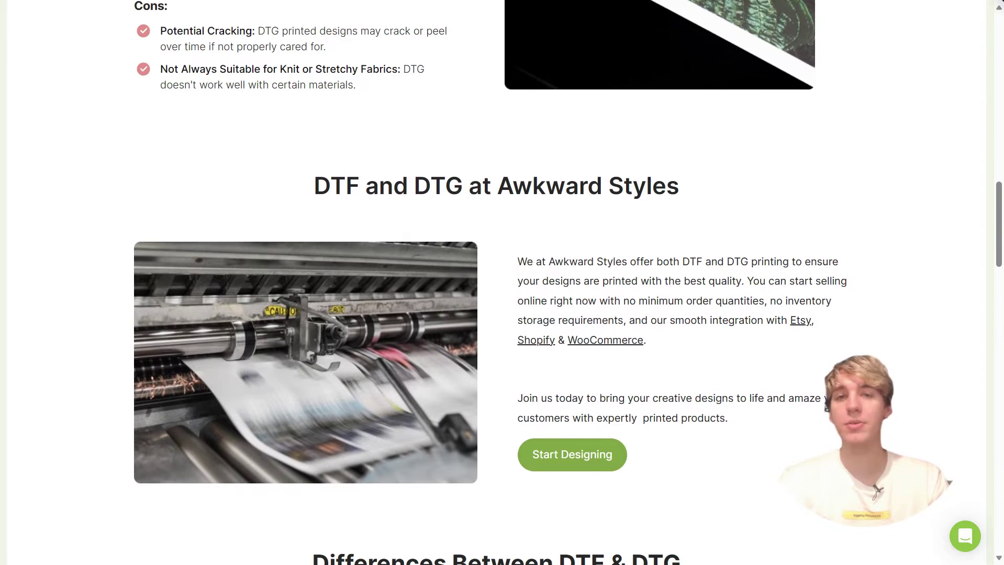
pyautogui.scroll(-4, 503, 282)
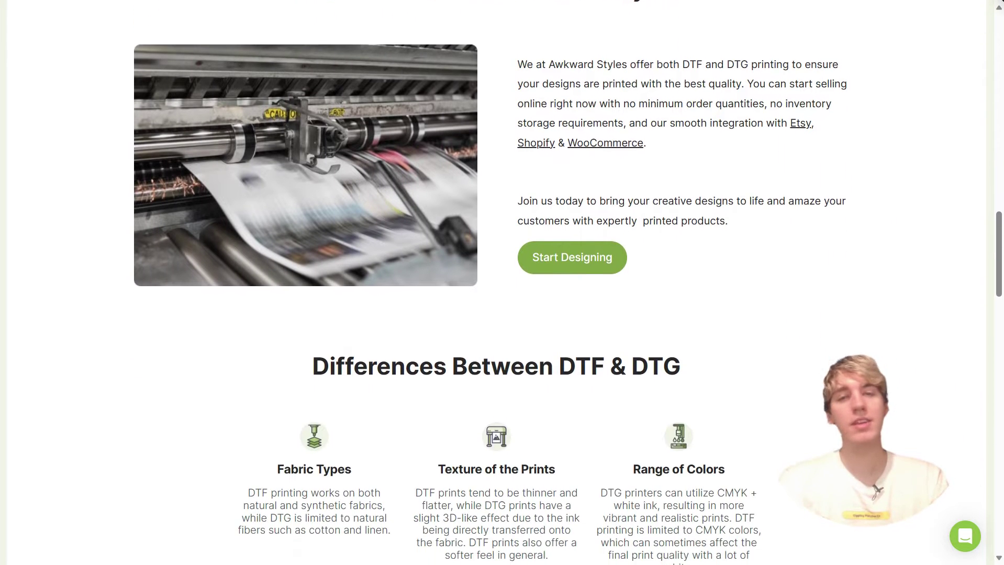
pyautogui.scroll(-2, 503, 283)
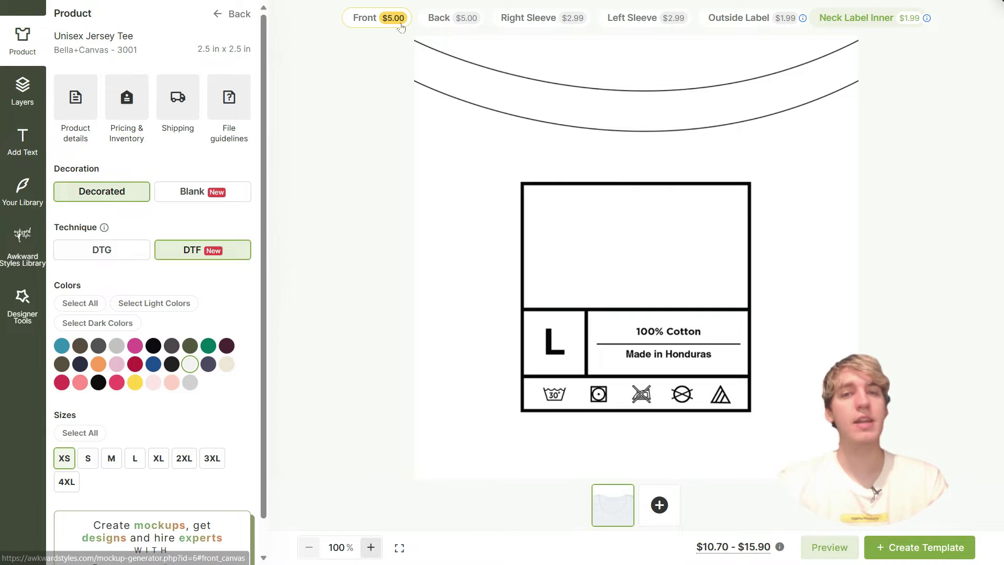
# - Preview the Front, Back, Right Sleeve, Left Sleeve, Outside Label and Neck Label Inner print areas
pyautogui.click(402, 25)
pyautogui.click(453, 20)
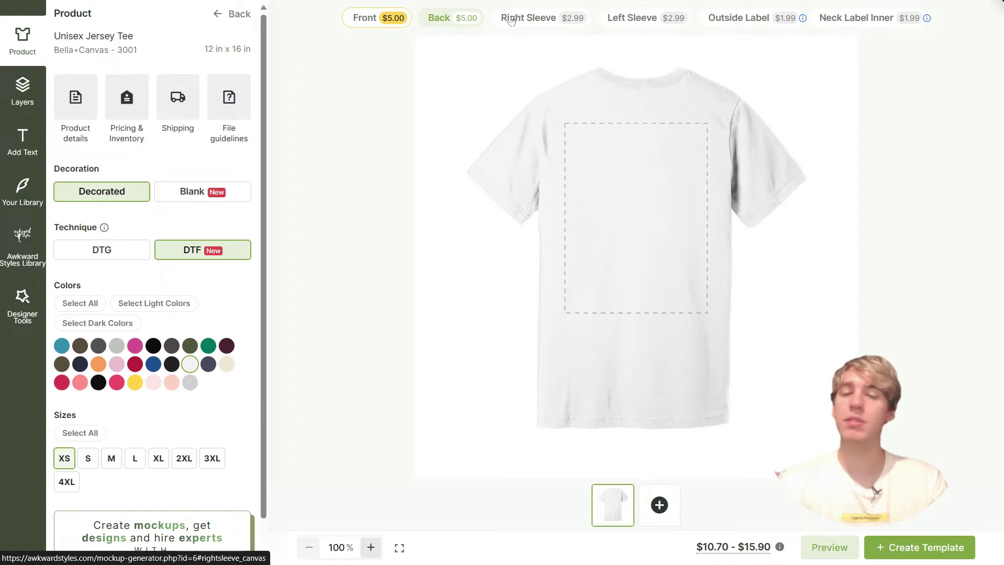
pyautogui.click(547, 22)
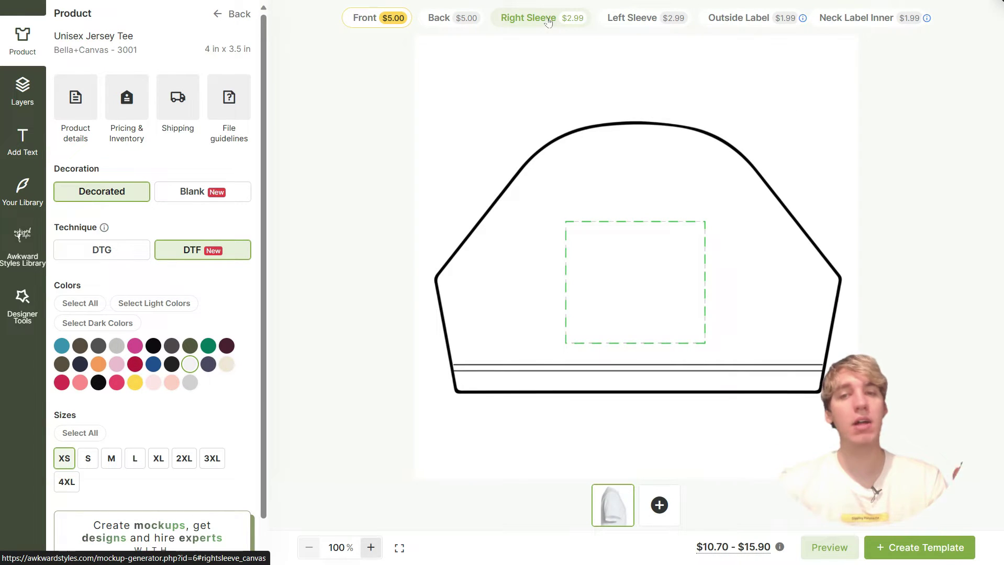
pyautogui.click(640, 23)
pyautogui.click(761, 26)
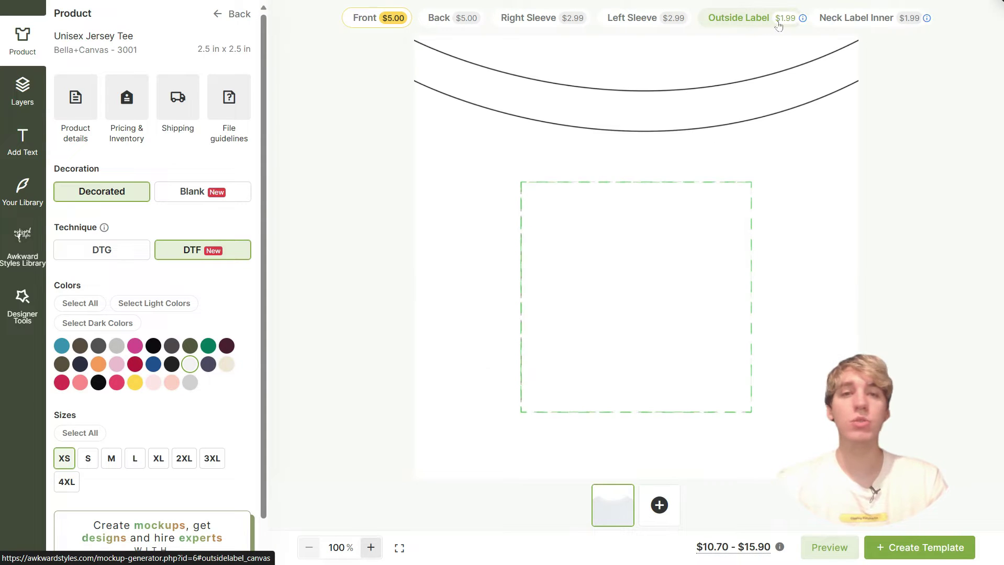
pyautogui.click(856, 26)
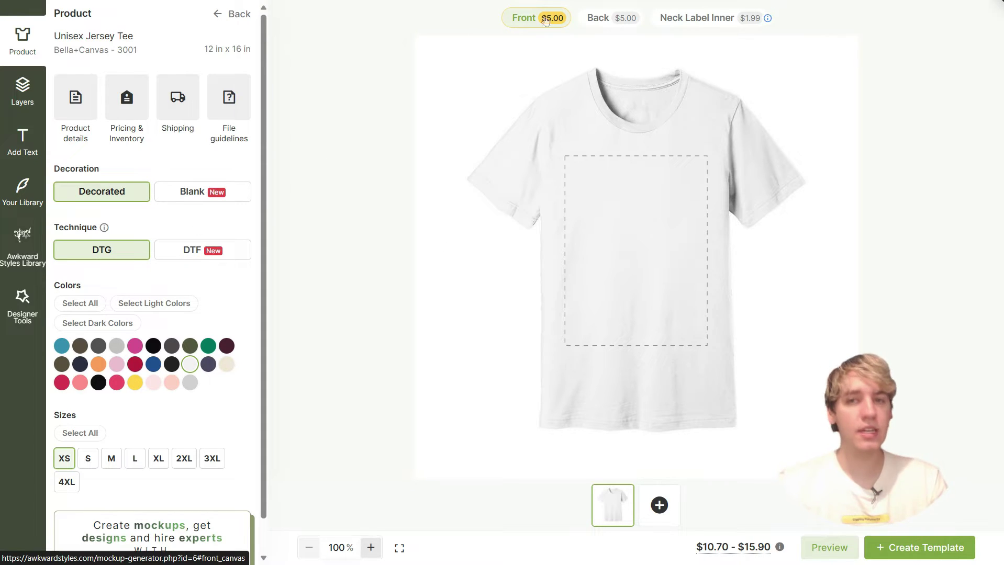
# - Recheck the back and inner neck label, then return to the front and change the decoration option
pyautogui.click(607, 20)
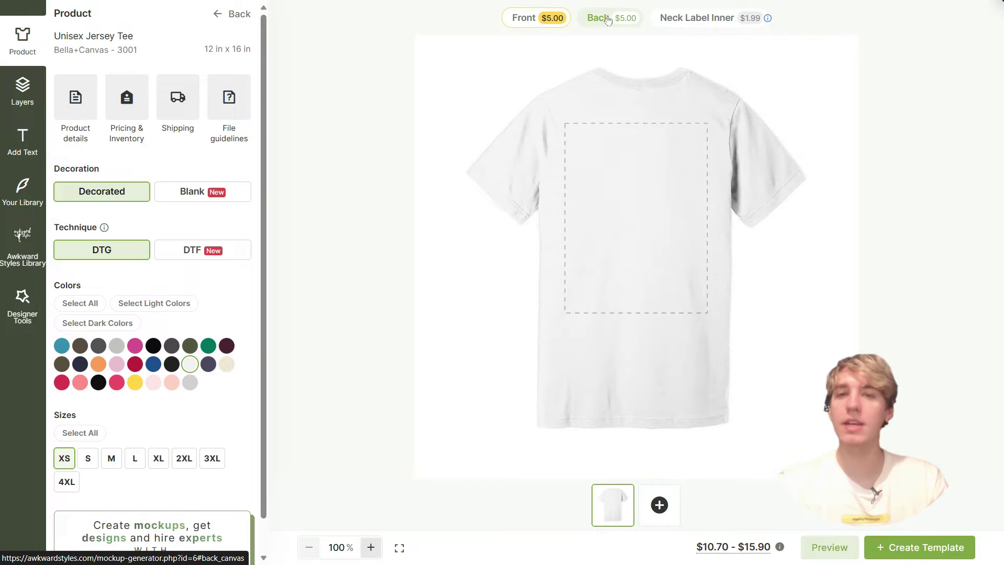
pyautogui.click(684, 20)
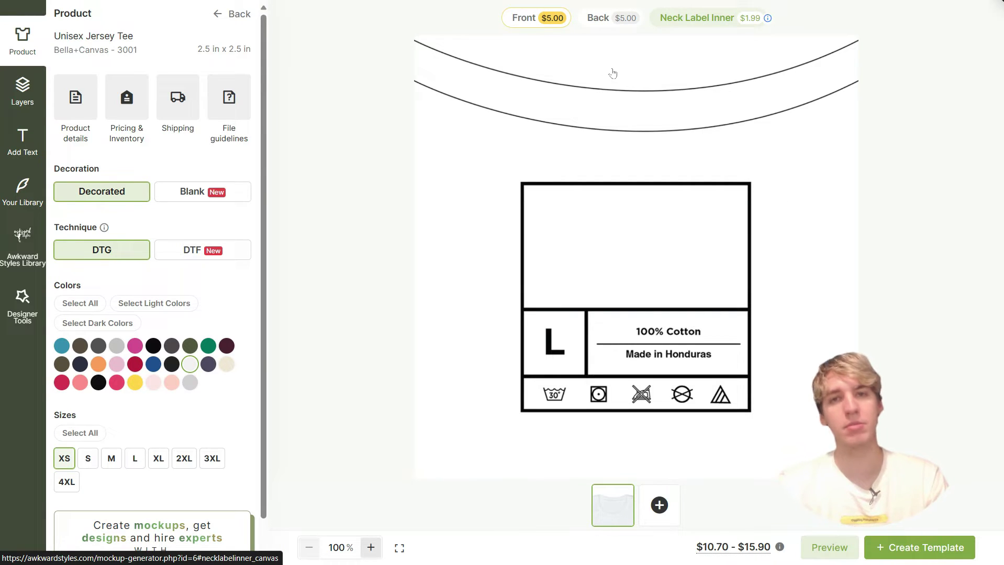
pyautogui.click(225, 250)
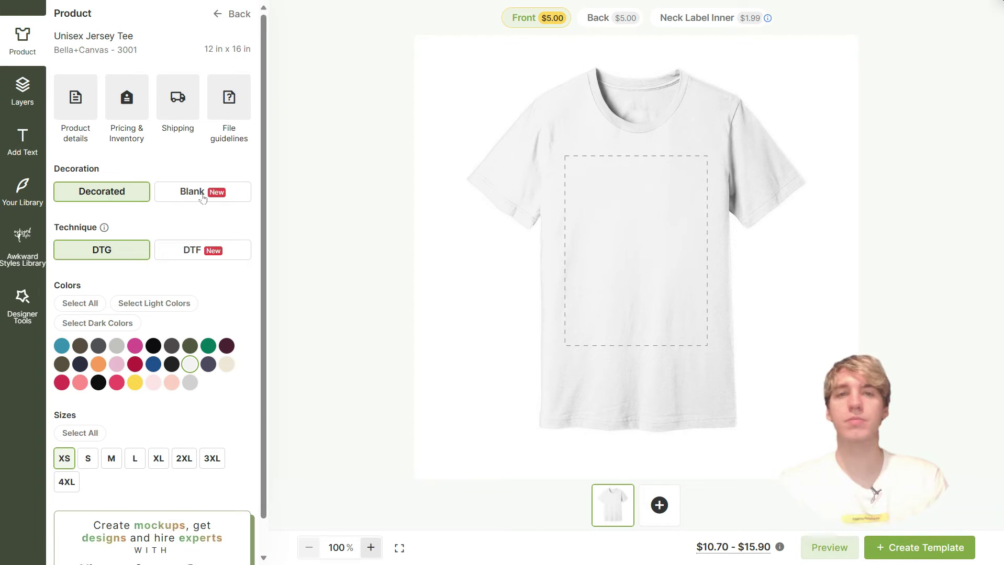
pyautogui.click(203, 197)
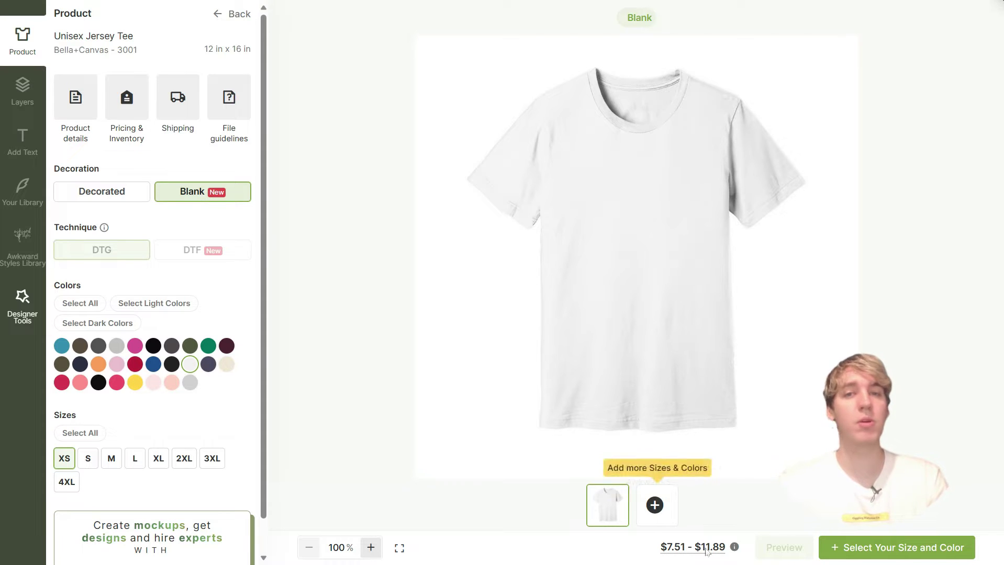
# - Select every shirt colour and every size from XS to 4XL, then continue to the cart
pyautogui.moveTo(706, 550)
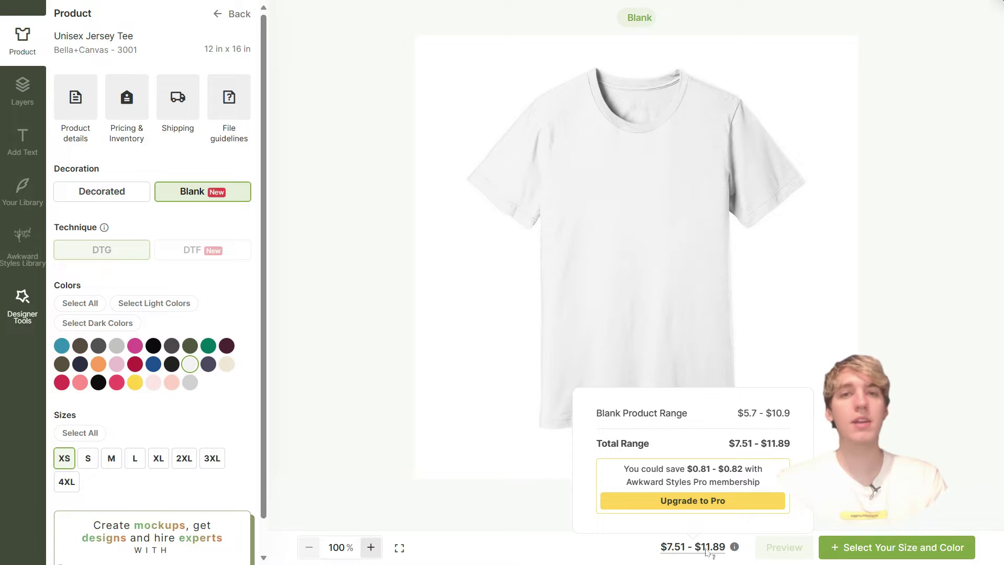
pyautogui.click(125, 311)
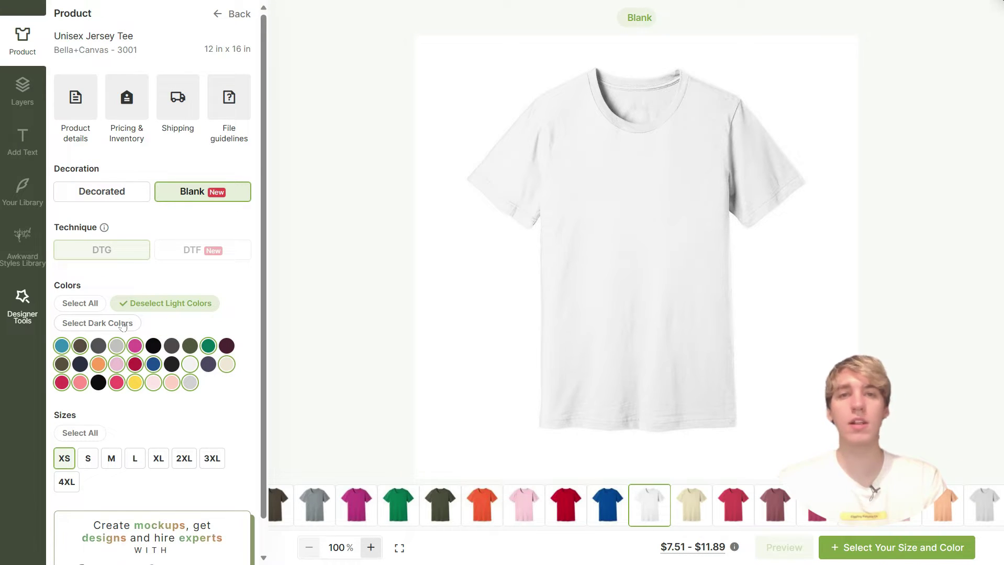
pyautogui.click(123, 324)
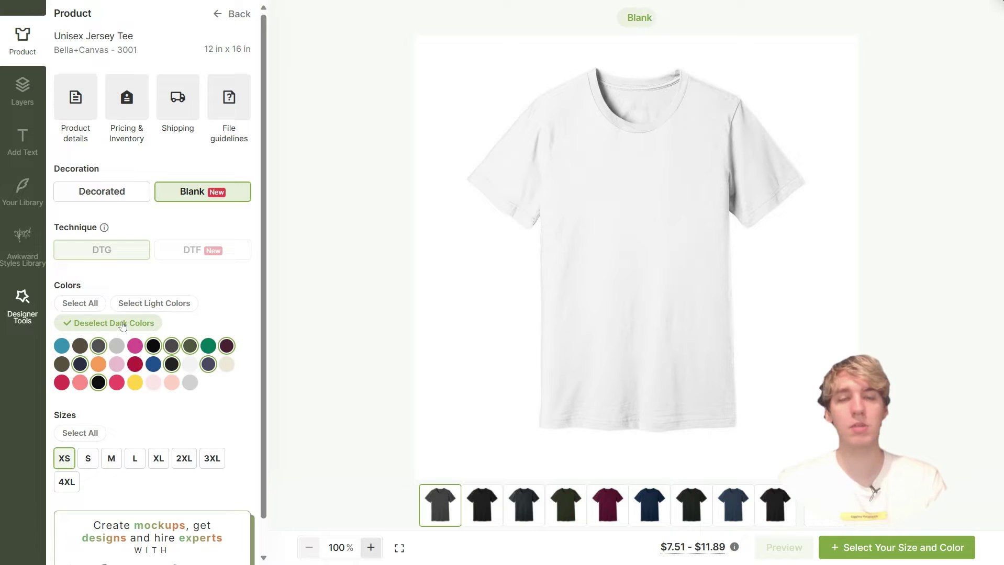
pyautogui.click(91, 308)
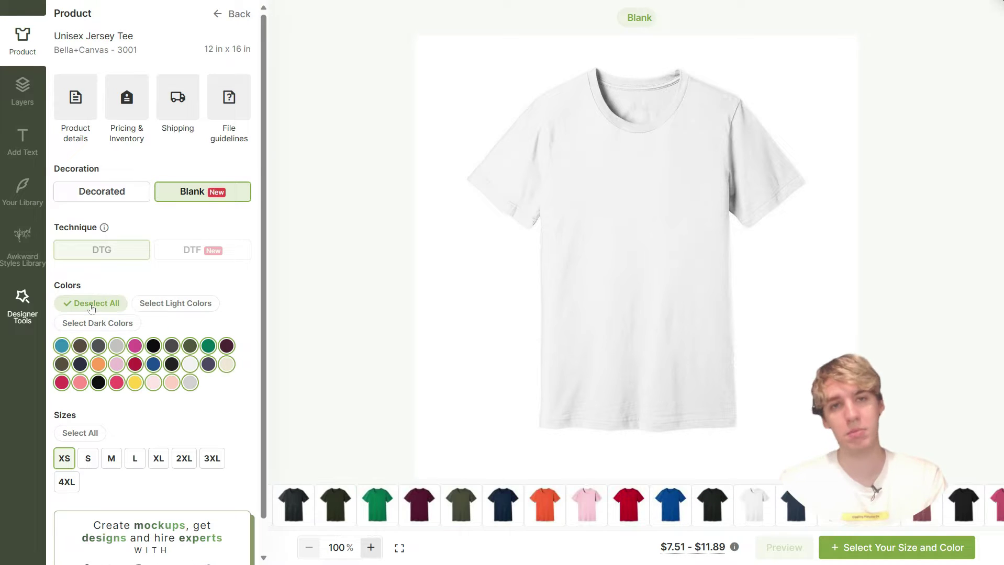
pyautogui.click(87, 433)
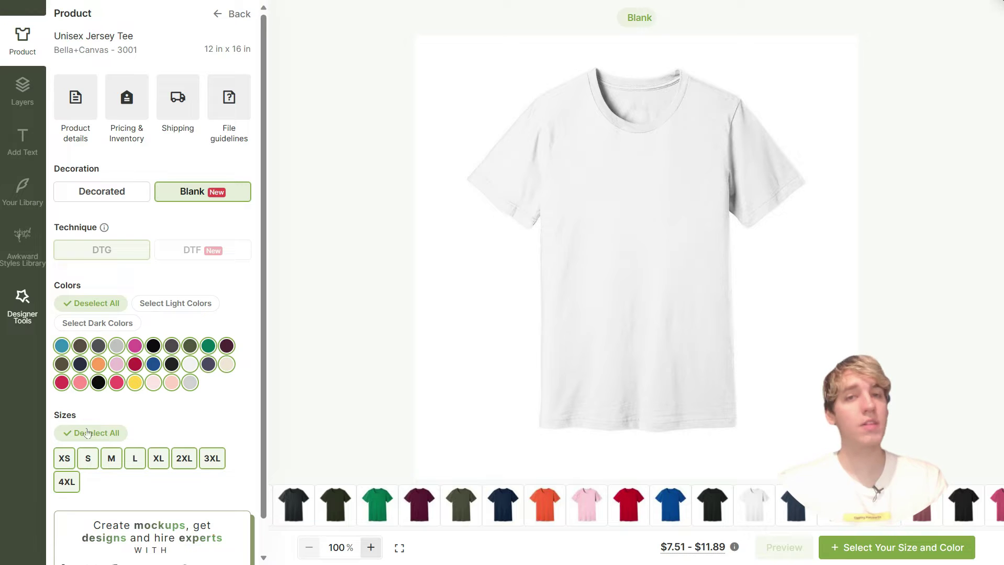
pyautogui.click(900, 550)
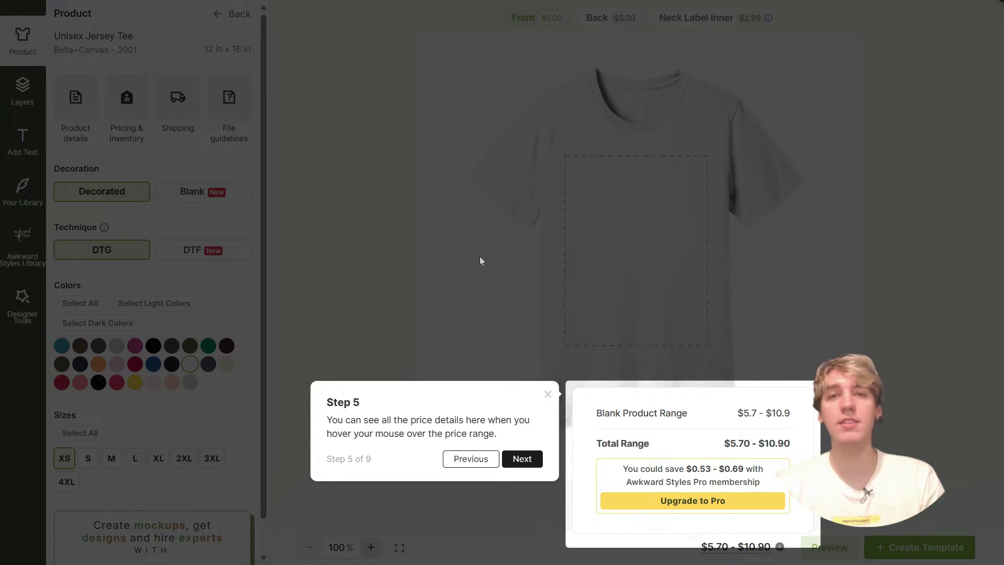
# - Dismiss the tour step, switch the tee from Blank back to Decorated, and open the design library
pyautogui.click(480, 260)
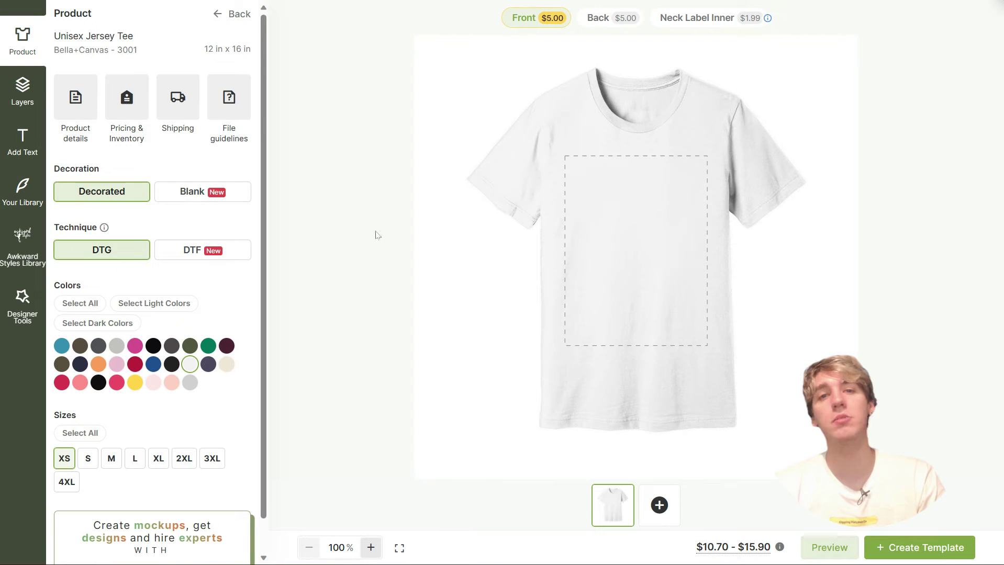
pyautogui.click(210, 190)
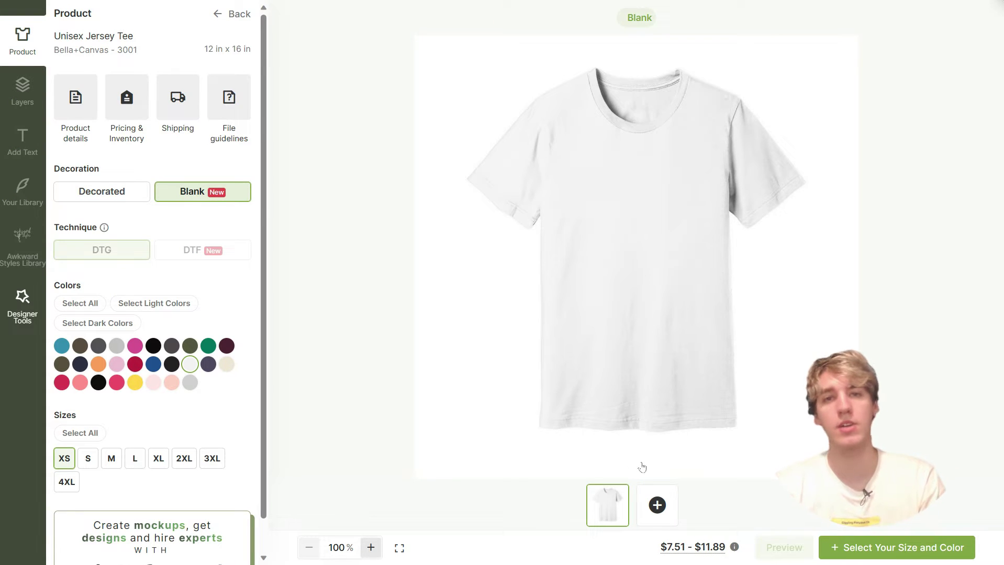
pyautogui.moveTo(711, 551)
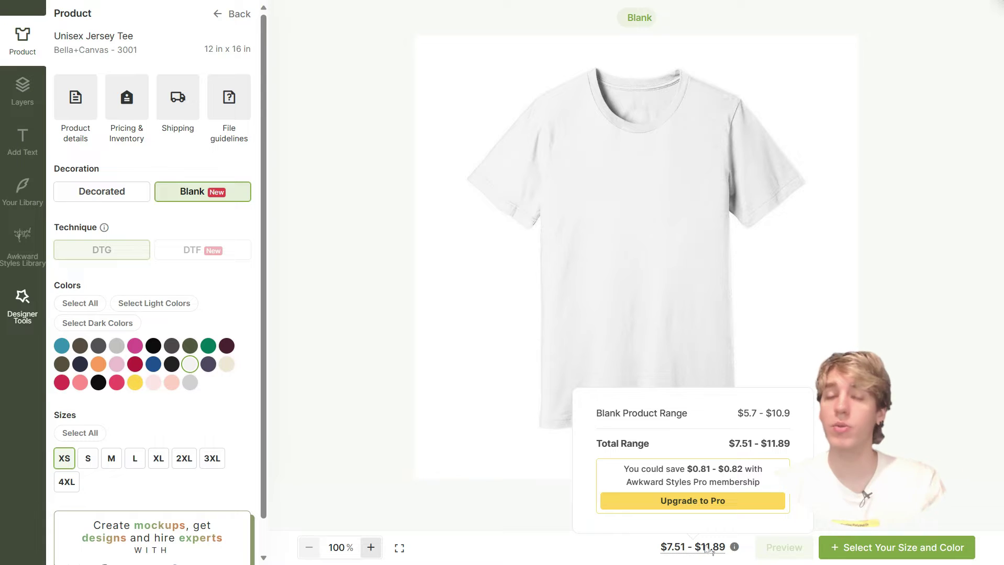
pyautogui.click(140, 191)
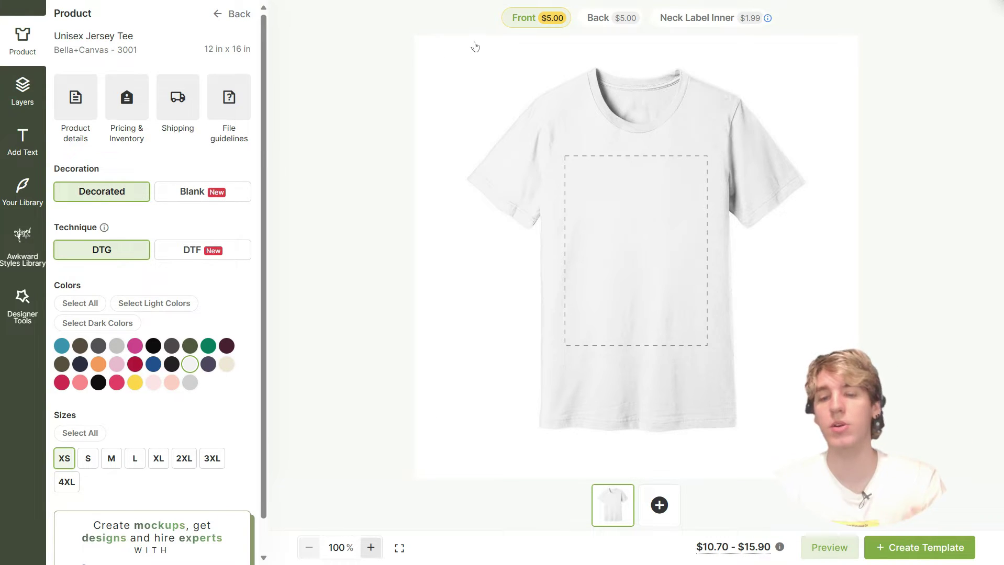
pyautogui.click(21, 237)
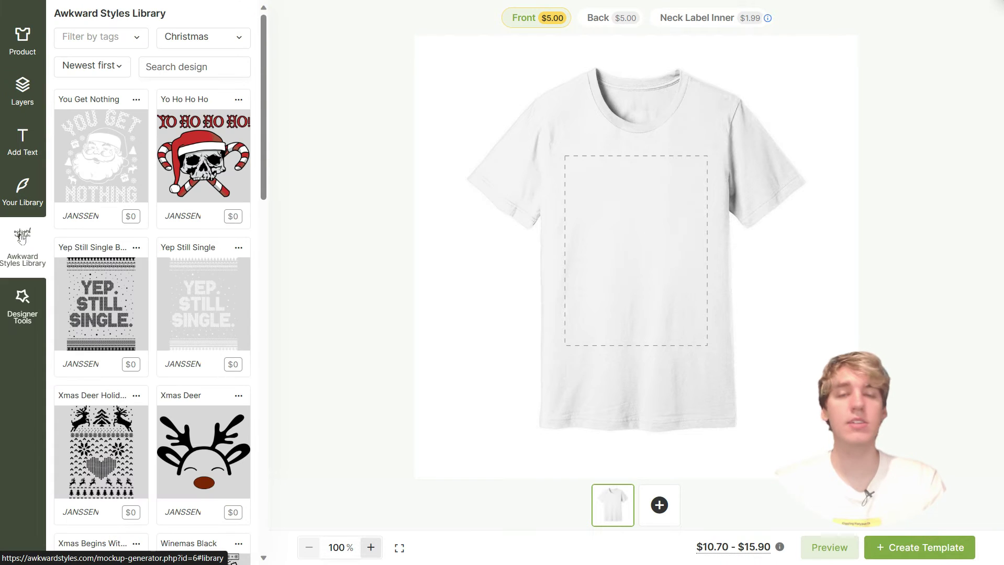
# - Place Yep Still Single Black on the shirt front and Xmas Deer Holiday on the back
pyautogui.click(93, 292)
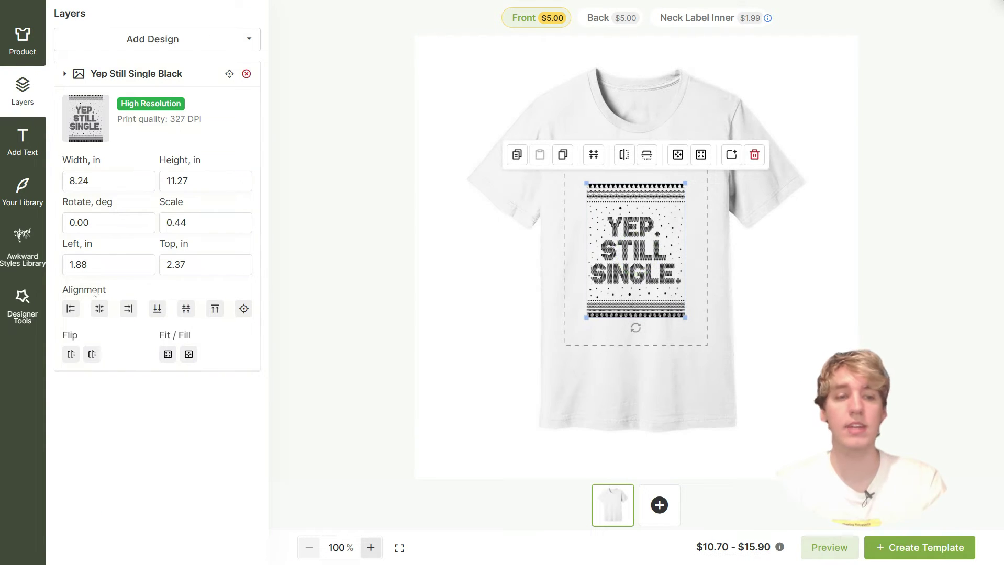
pyautogui.click(26, 37)
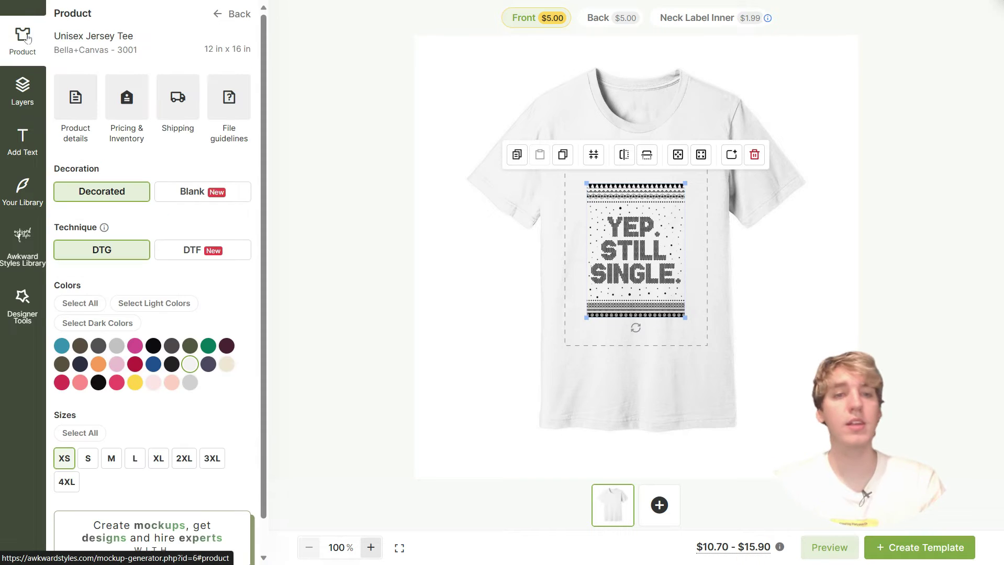
pyautogui.click(602, 20)
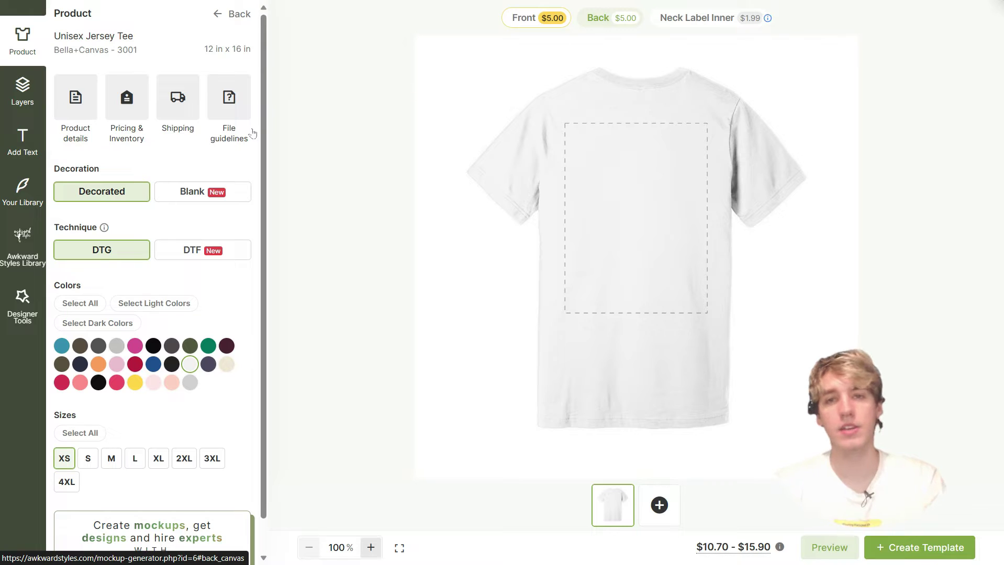
pyautogui.click(13, 250)
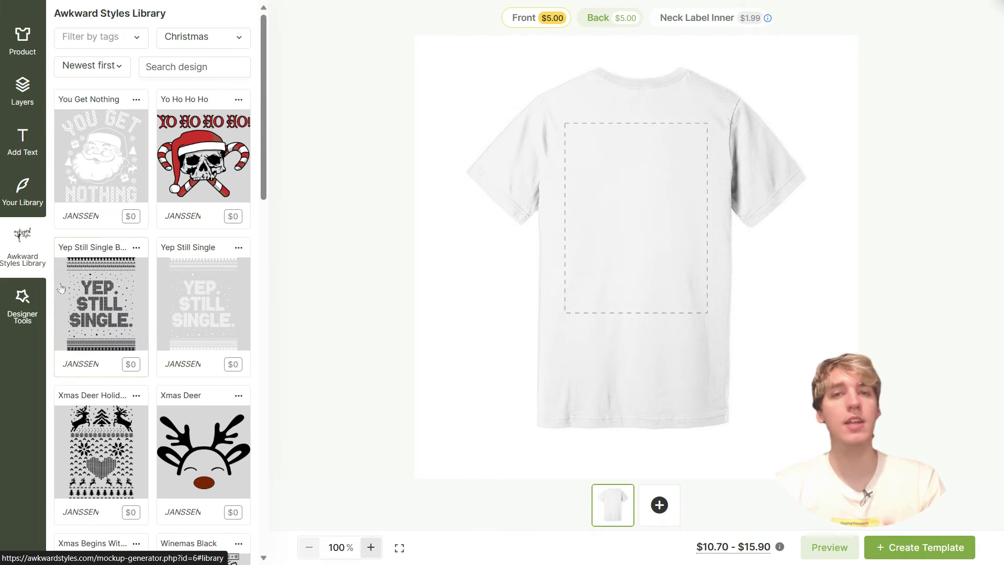
pyautogui.click(122, 447)
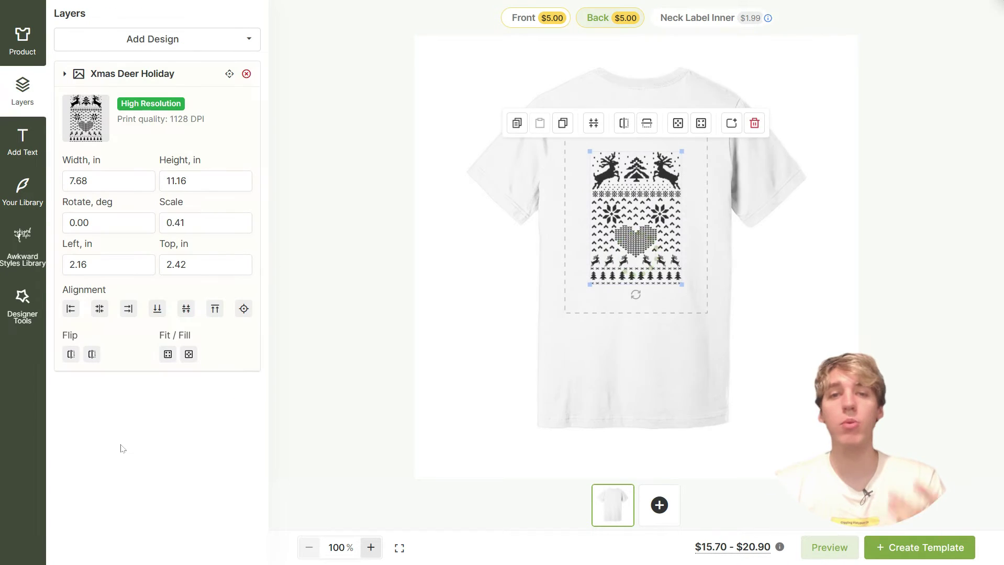
pyautogui.moveTo(715, 548)
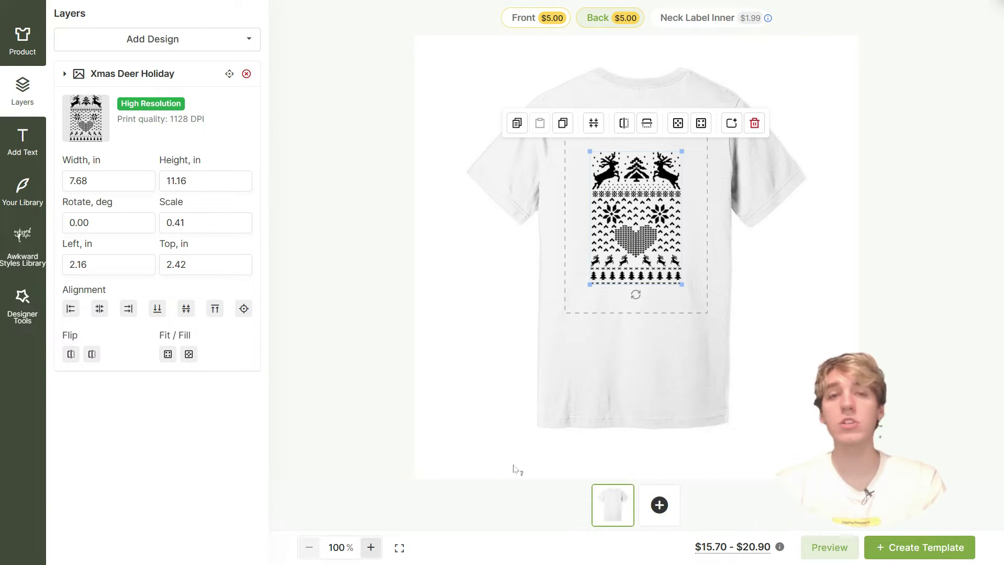
pyautogui.click(527, 364)
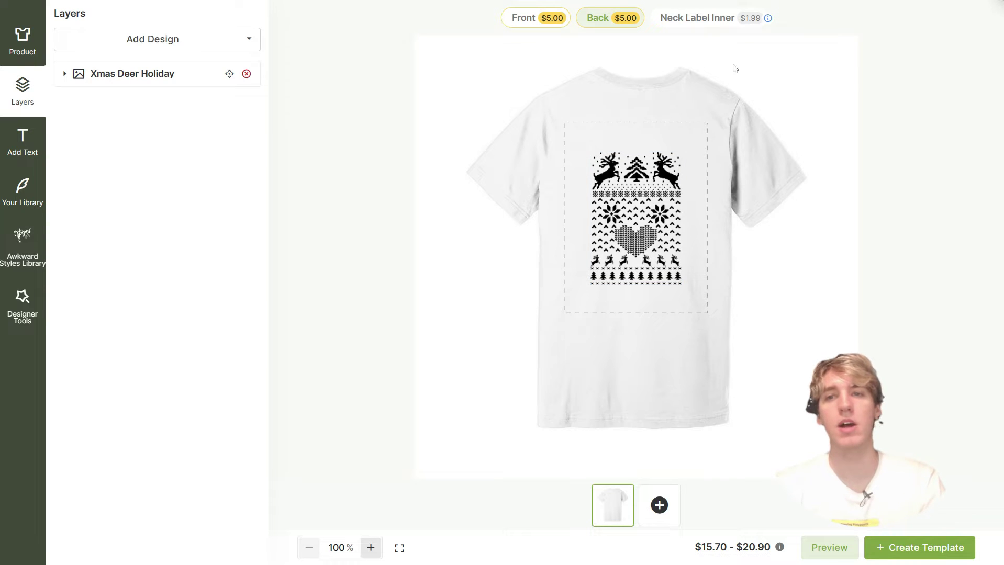
pyautogui.click(731, 24)
# - Add Xmas Deer to the inner neck label, drag it to the label top, and switch to DTF
pyautogui.click(23, 244)
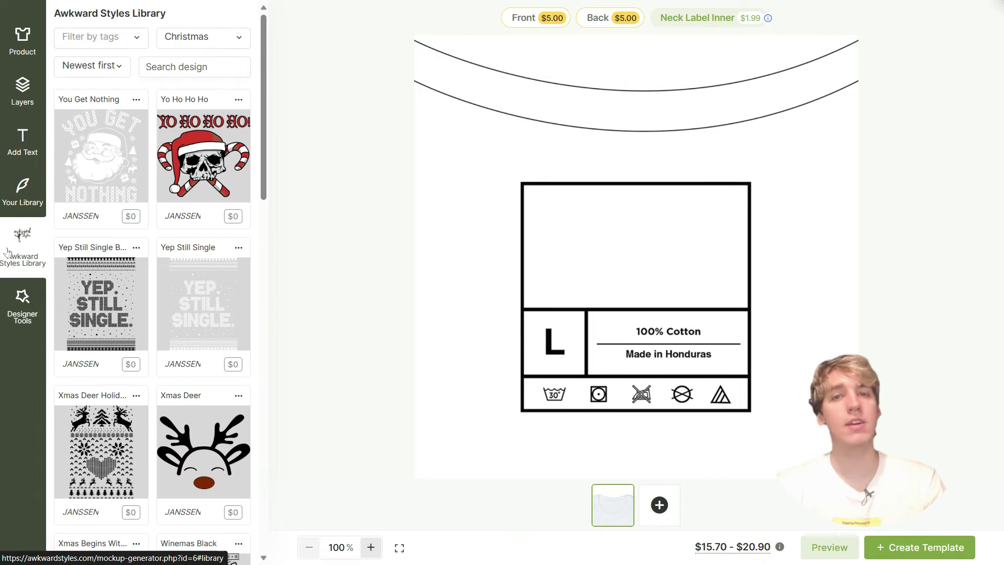
pyautogui.click(221, 436)
pyautogui.moveTo(662, 283); pyautogui.dragTo(662, 231)
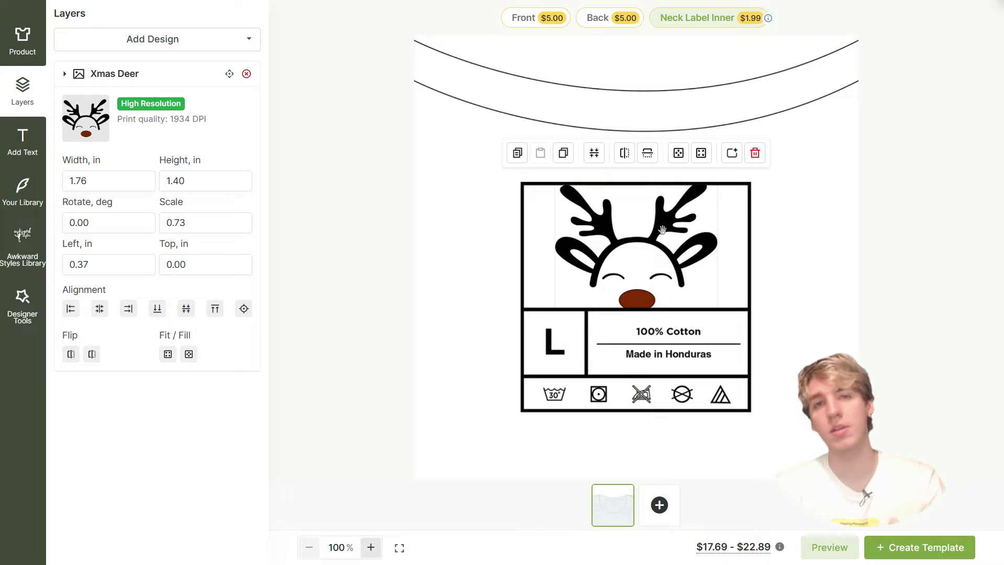
pyautogui.moveTo(758, 554)
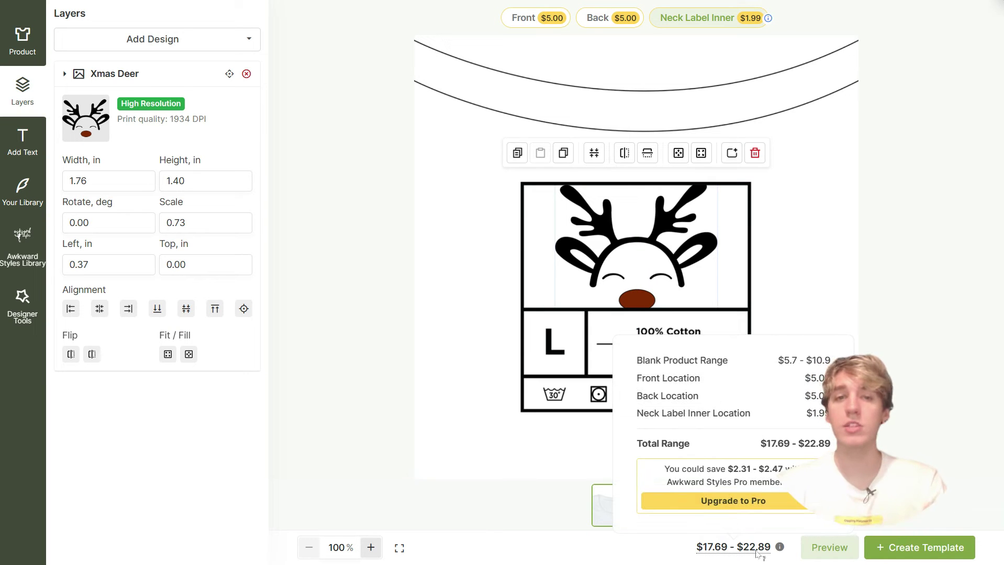
pyautogui.click(18, 37)
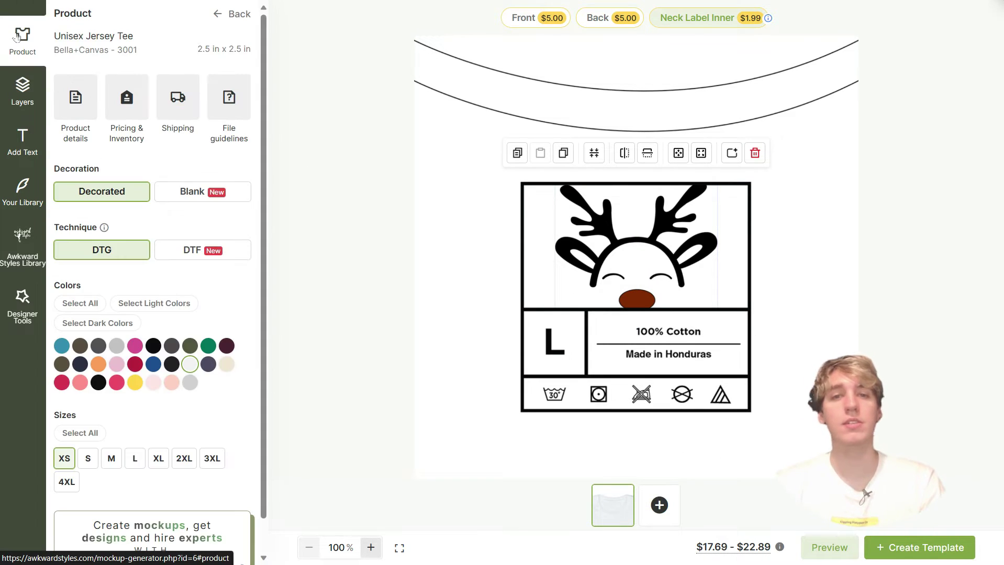
pyautogui.click(197, 252)
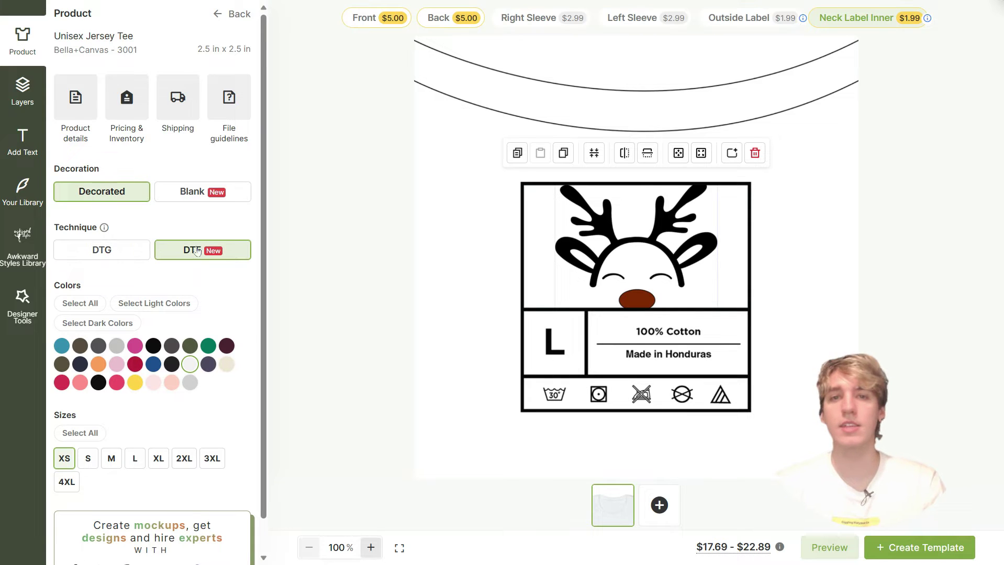
# - Preview the Right Sleeve, Left Sleeve and Outside Label print areas
pyautogui.click(534, 29)
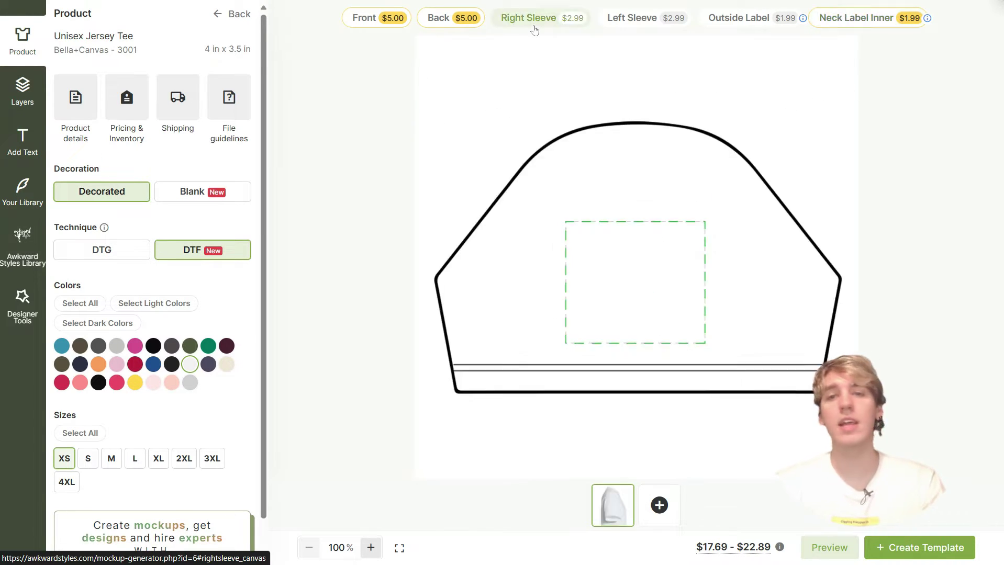
pyautogui.click(633, 29)
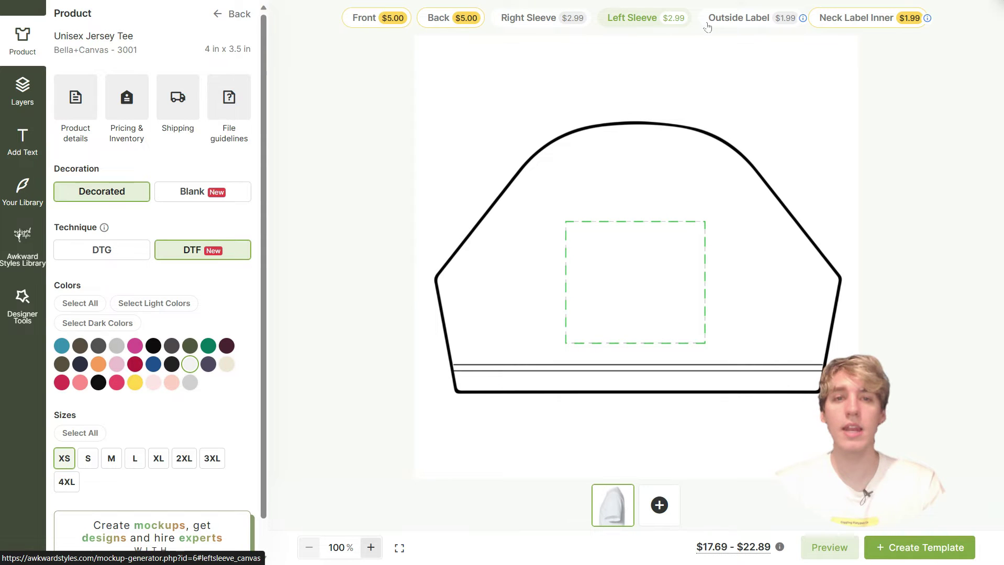
pyautogui.click(737, 25)
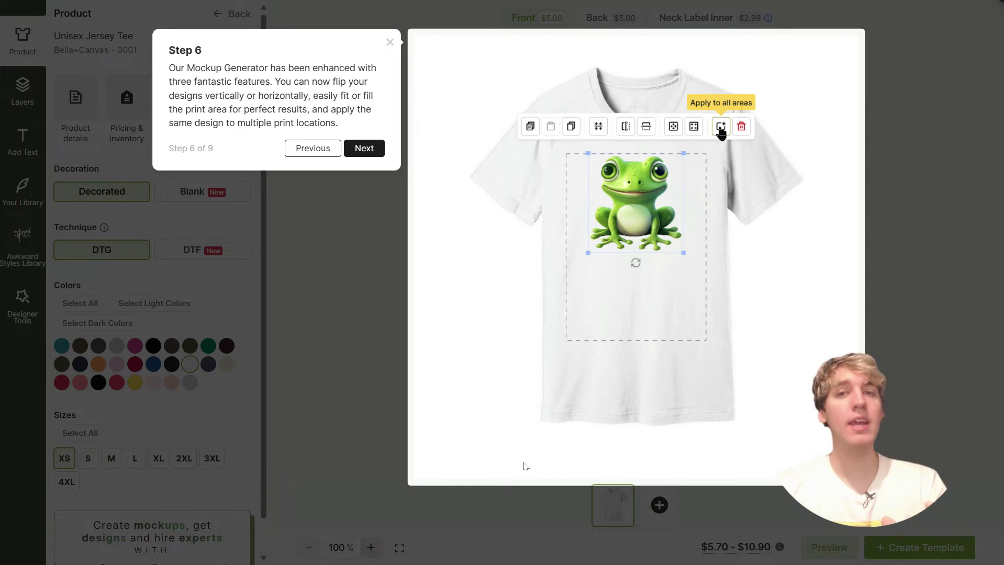
# - Flip the tour's frog design both ways, then copy the front Yep Still Single design onto the right sleeve
pyautogui.click(625, 127)
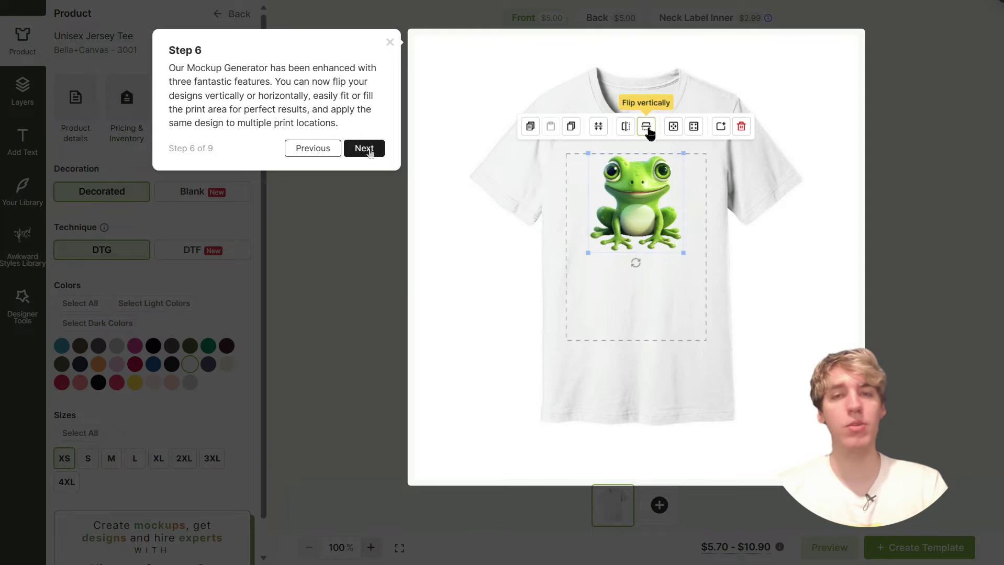
pyautogui.click(645, 128)
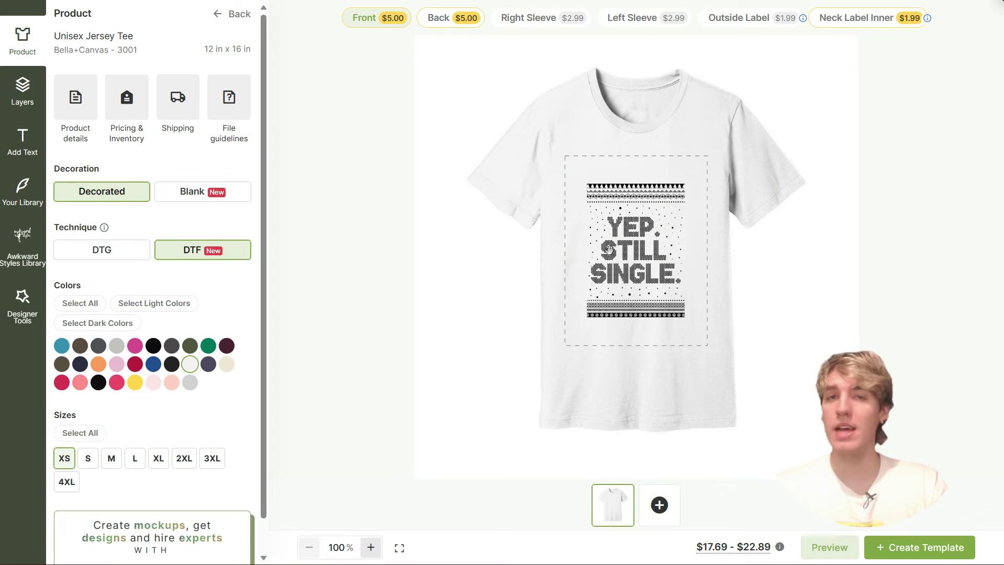
pyautogui.click(632, 244)
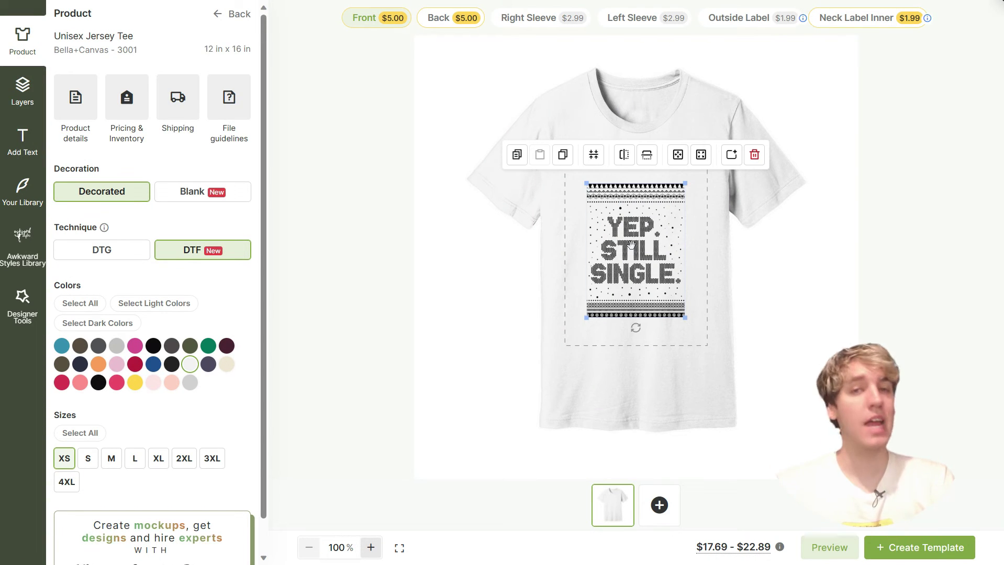
pyautogui.click(517, 154)
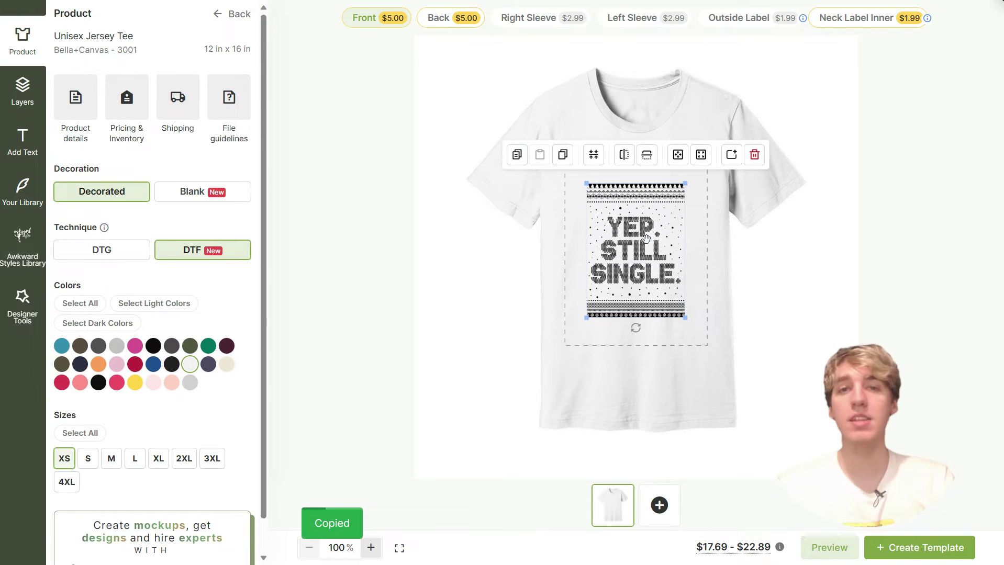
pyautogui.click(529, 18)
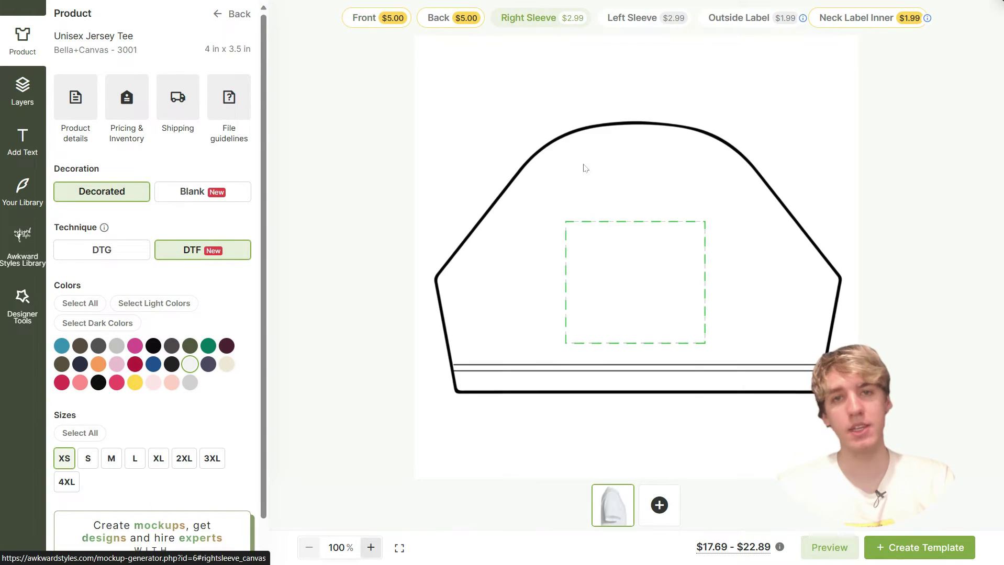
pyautogui.rightClick(617, 265)
pyautogui.click(634, 281)
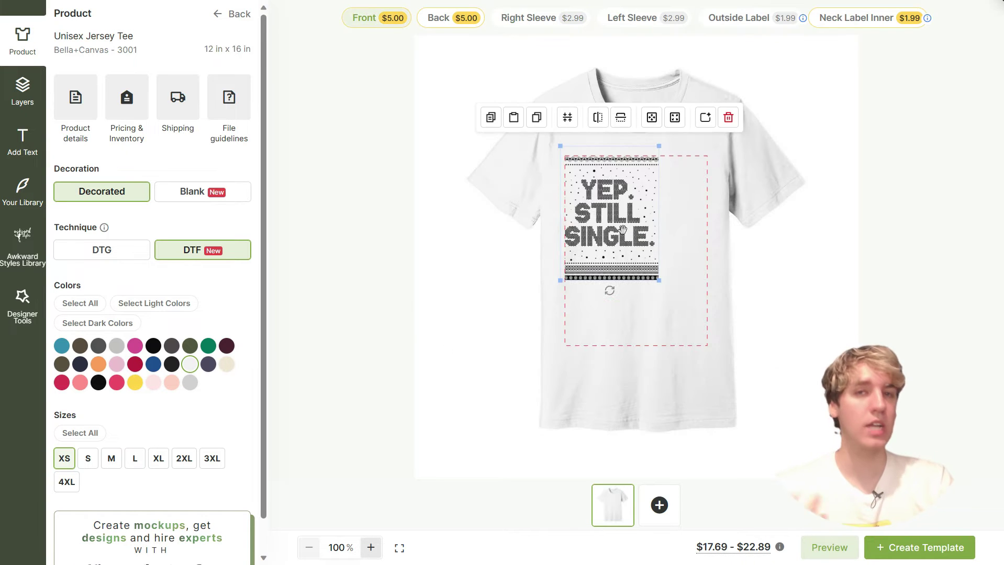
# - Duplicate the Yep Still Single design, move the copy, then delete it and reselect the original
pyautogui.click(535, 123)
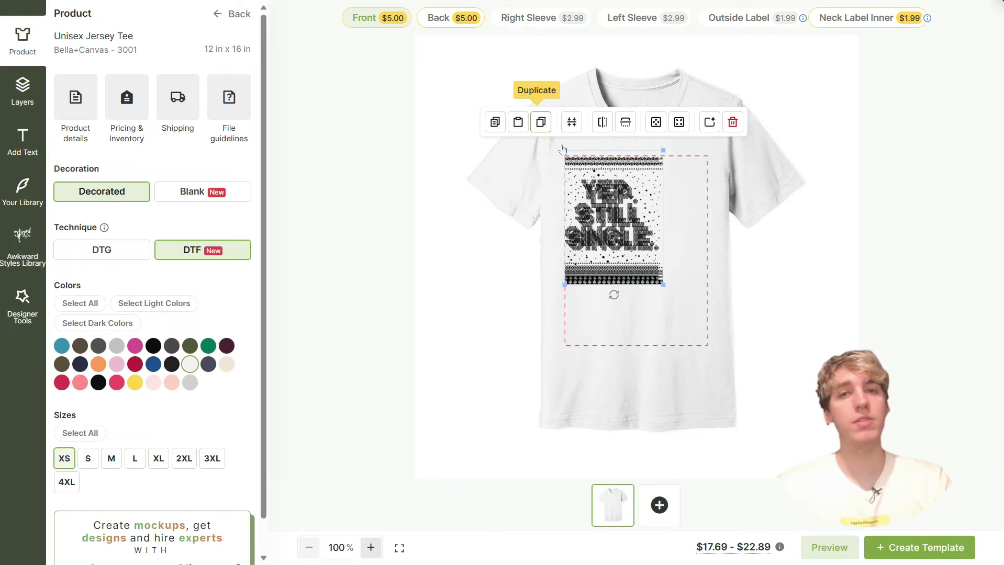
pyautogui.moveTo(637, 205); pyautogui.dragTo(690, 284)
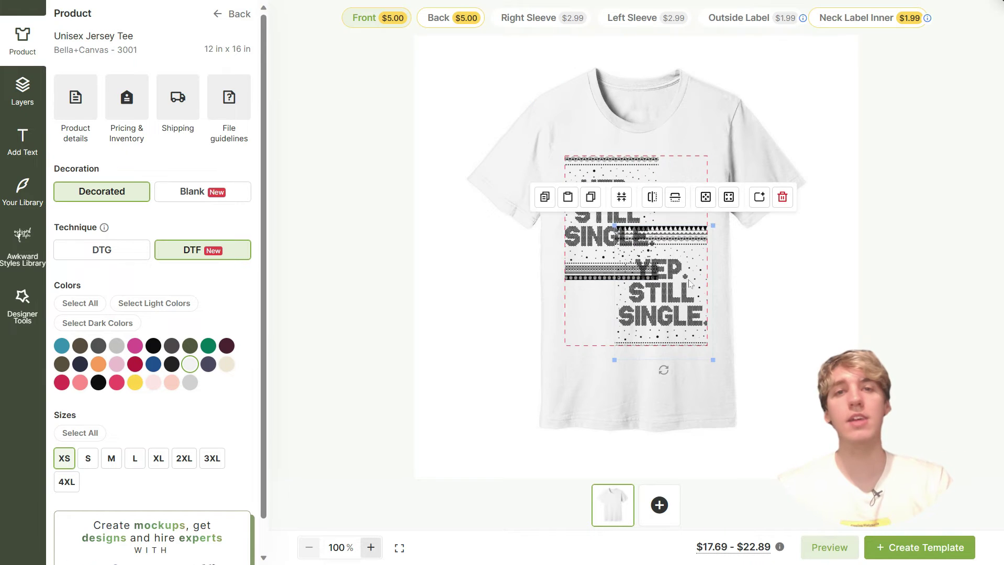
pyautogui.click(782, 197)
pyautogui.click(608, 194)
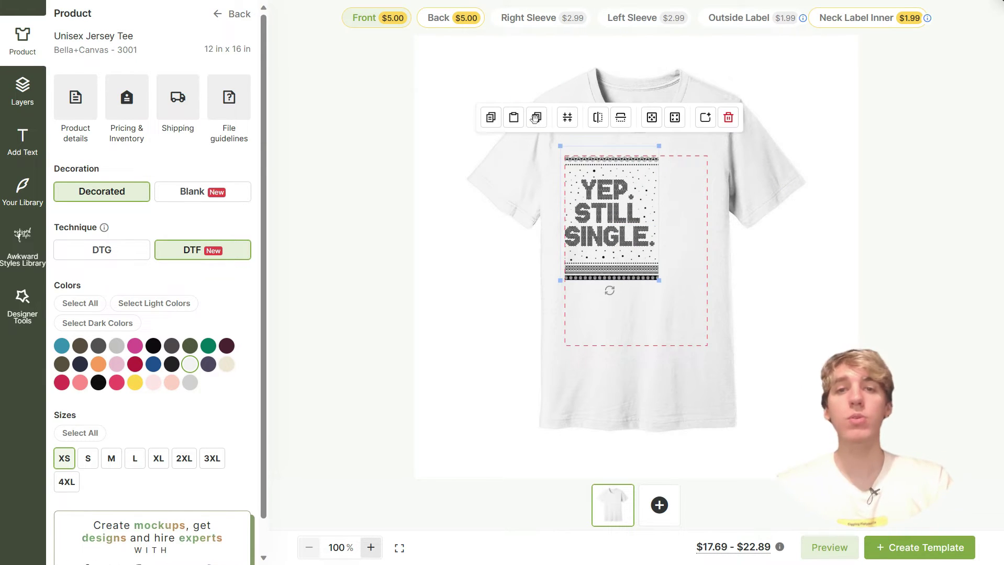
# - Center the Yep Still Single design vertically and horizontally in the front print area
pyautogui.click(567, 117)
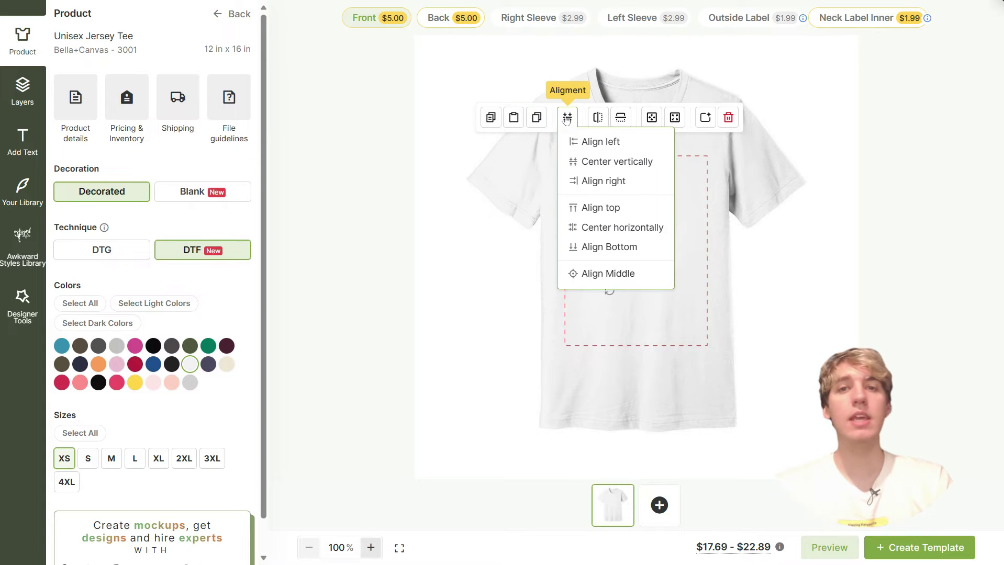
pyautogui.click(590, 162)
pyautogui.click(566, 117)
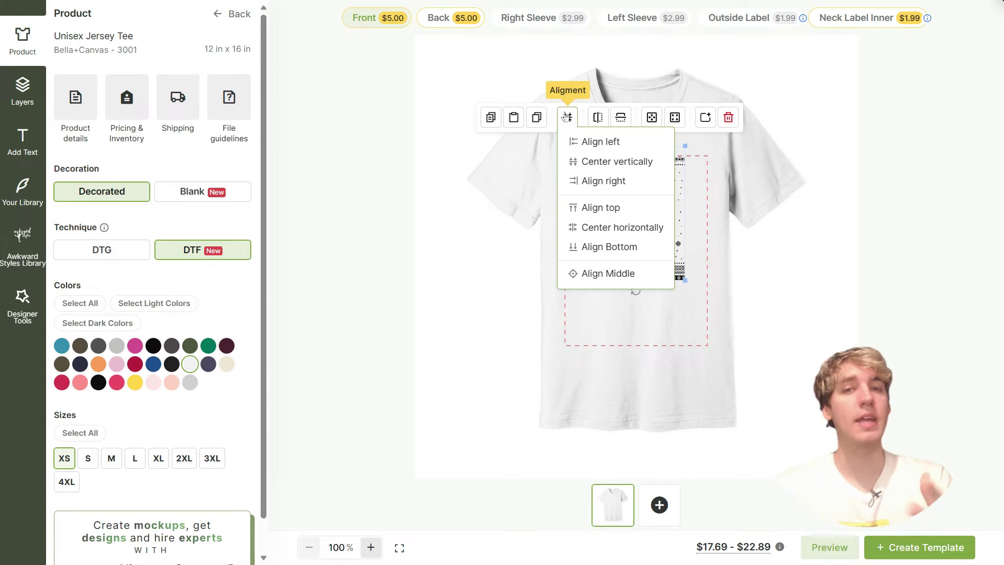
pyautogui.click(592, 226)
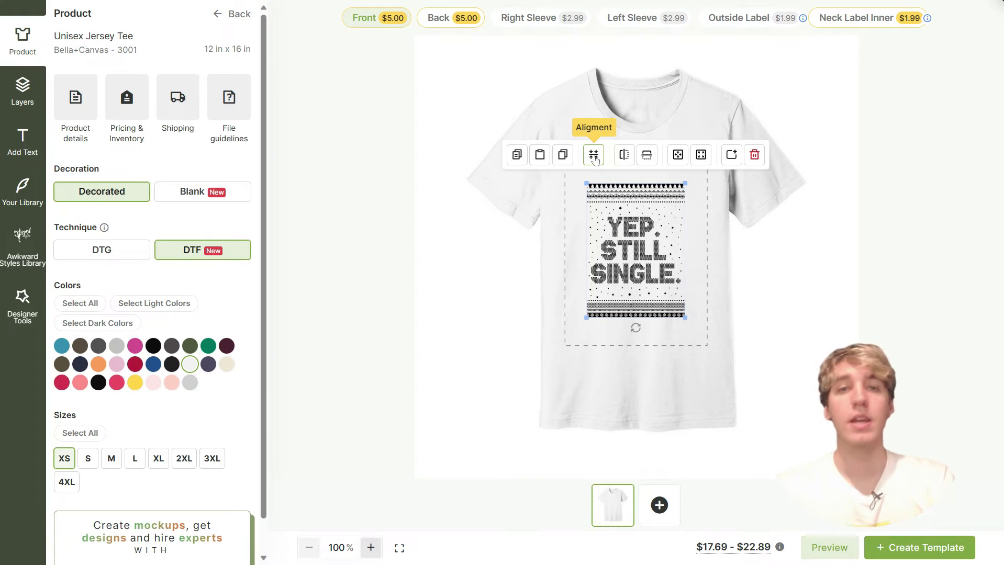
# - Flip the design horizontally and vertically, then flip both back to restore its upright orientation
pyautogui.click(623, 157)
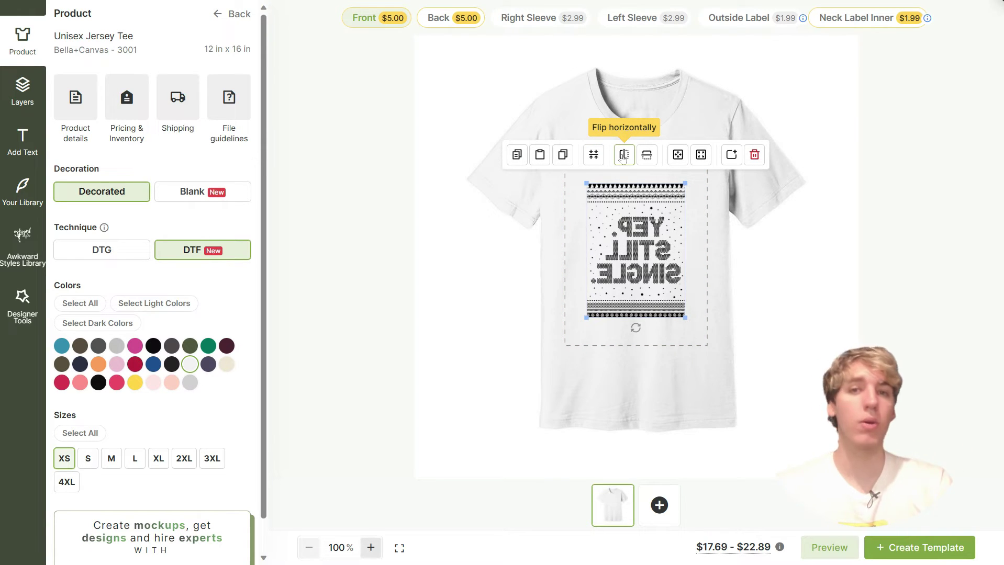
pyautogui.click(646, 156)
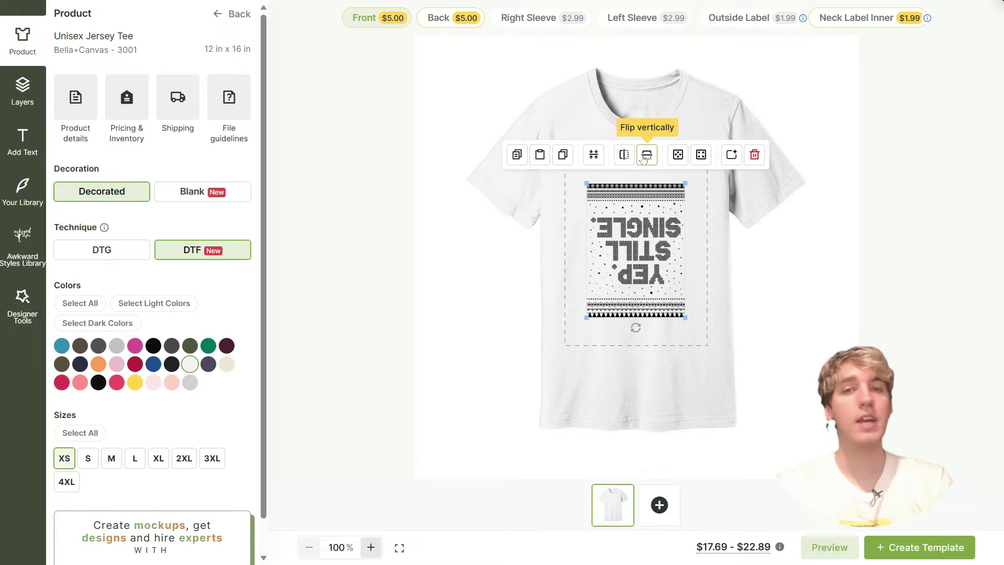
pyautogui.click(623, 155)
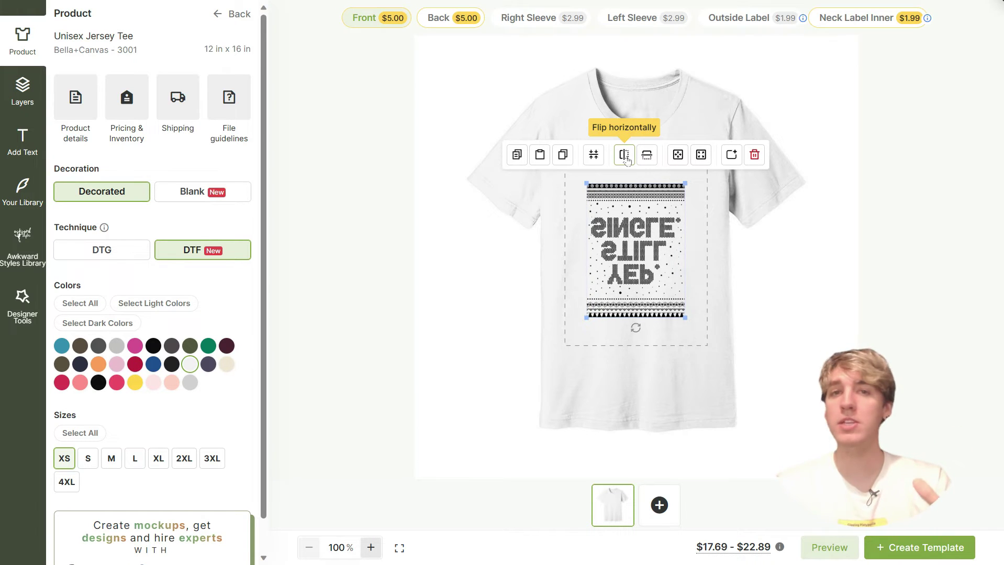
pyautogui.click(646, 157)
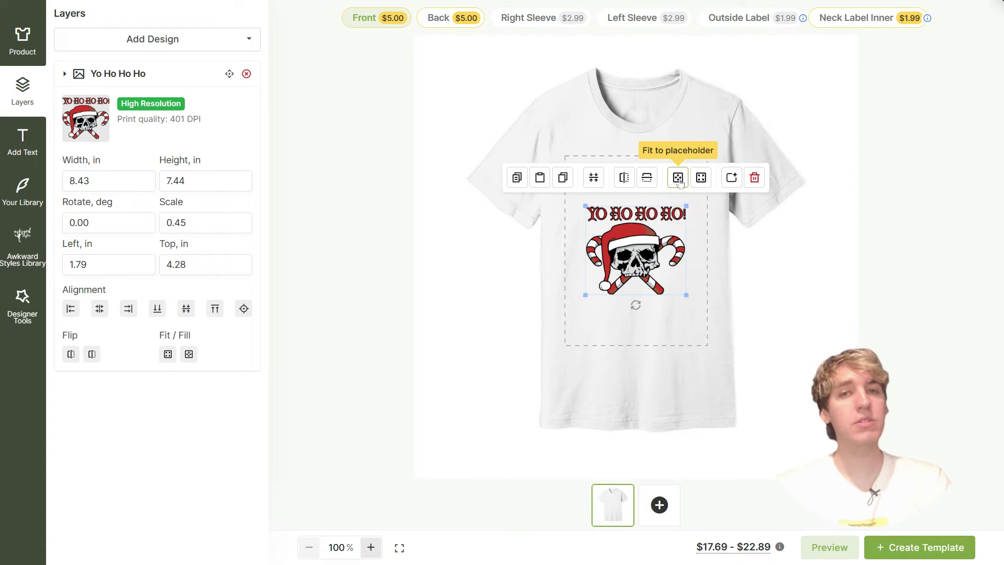
# - Stretch the Yo Ho Ho Ho design to fill the front area, then fit it back to 12 × 10.59 in
pyautogui.click(677, 178)
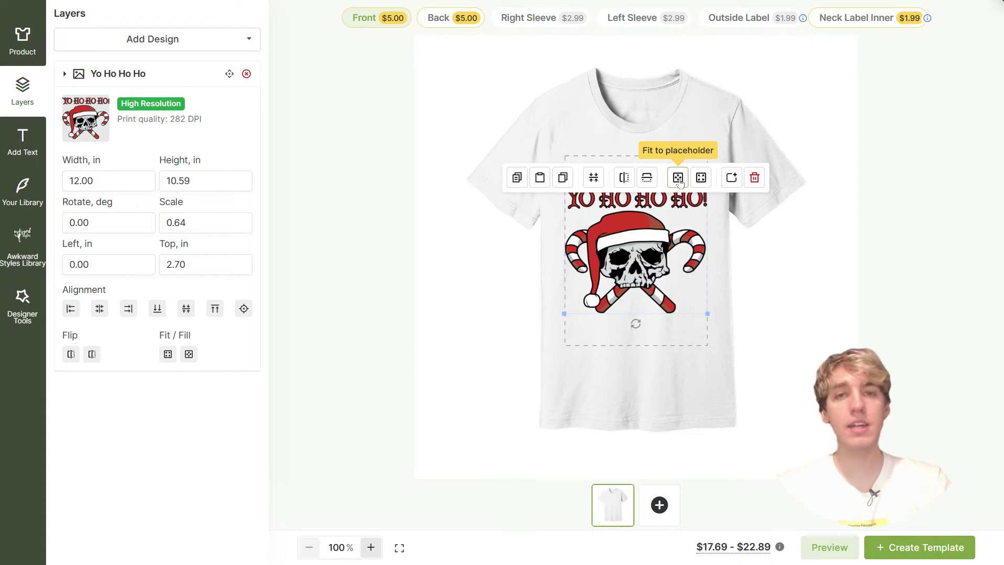
pyautogui.click(753, 242)
pyautogui.click(654, 291)
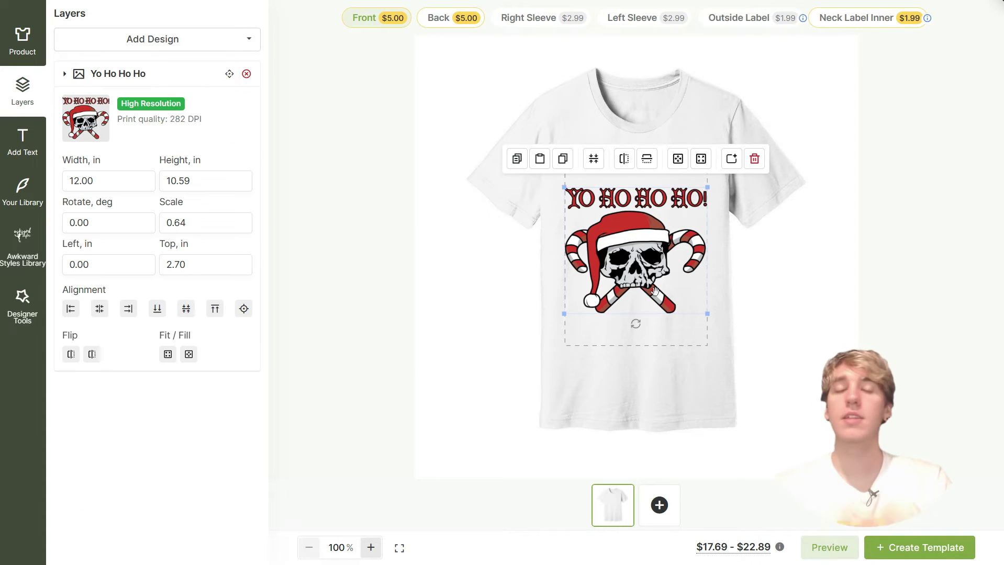
pyautogui.click(701, 159)
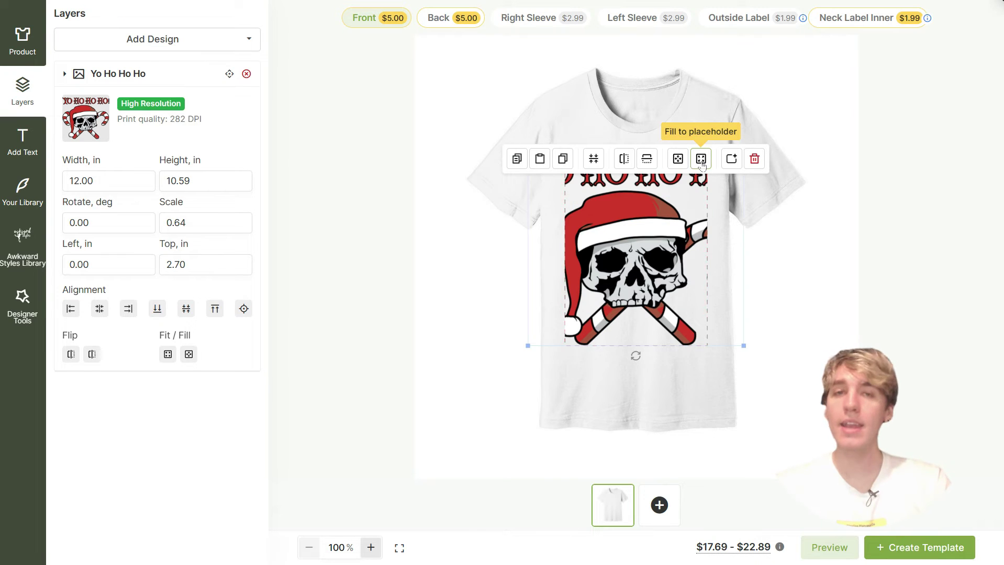
pyautogui.click(799, 263)
pyautogui.click(675, 277)
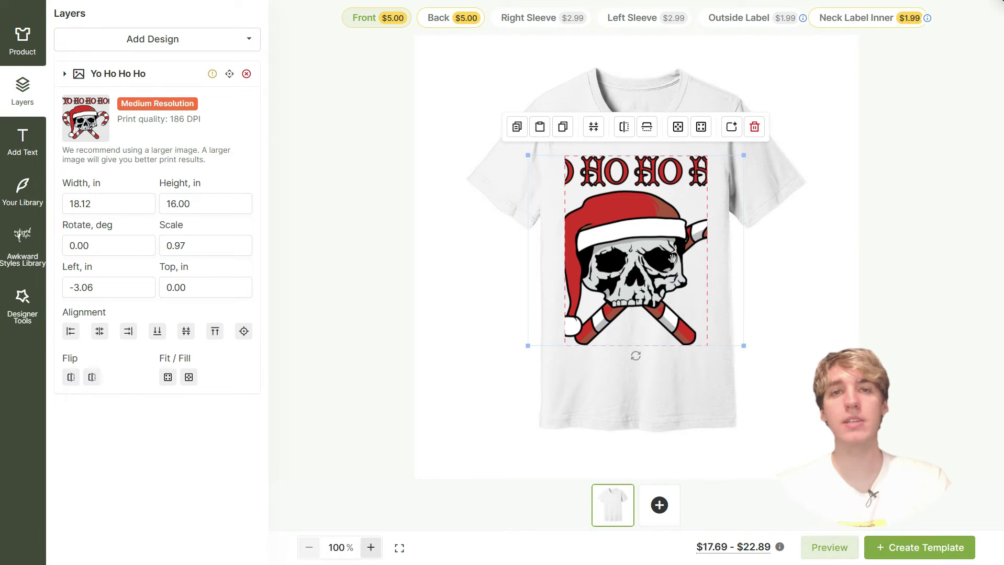
pyautogui.click(682, 132)
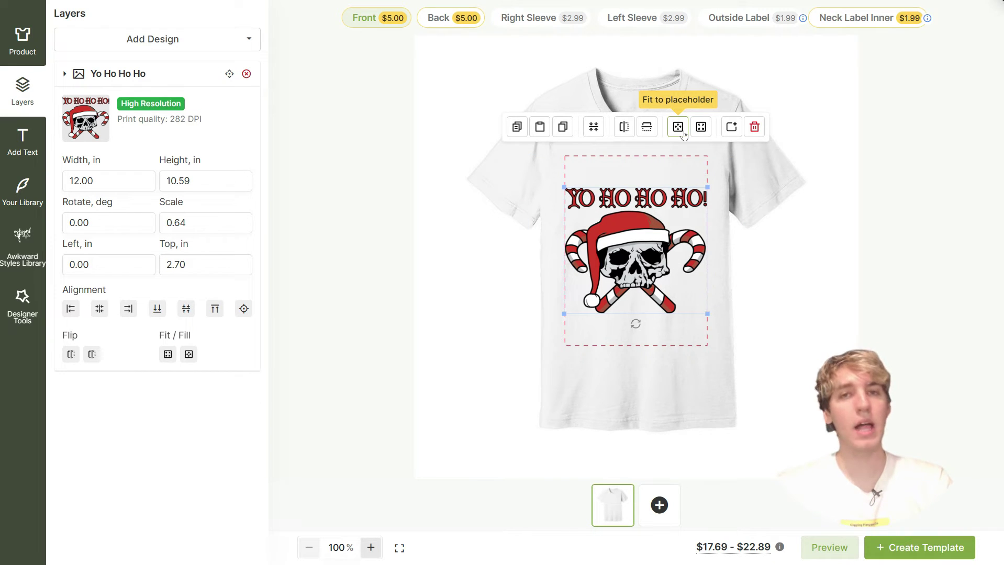
# - Apply the Yo Ho Ho Ho design to all areas and review back, sleeves and outside label
pyautogui.click(732, 130)
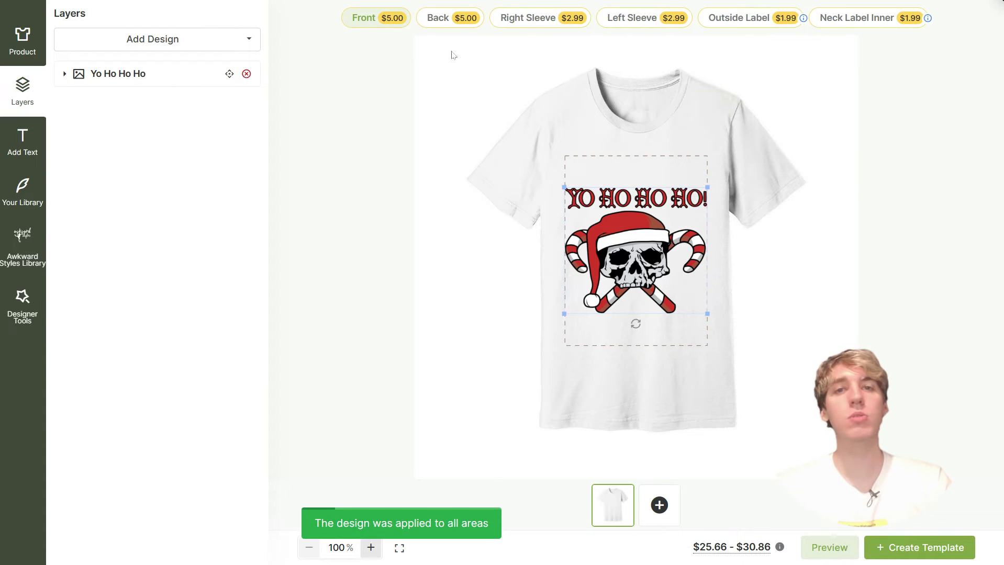
pyautogui.click(438, 21)
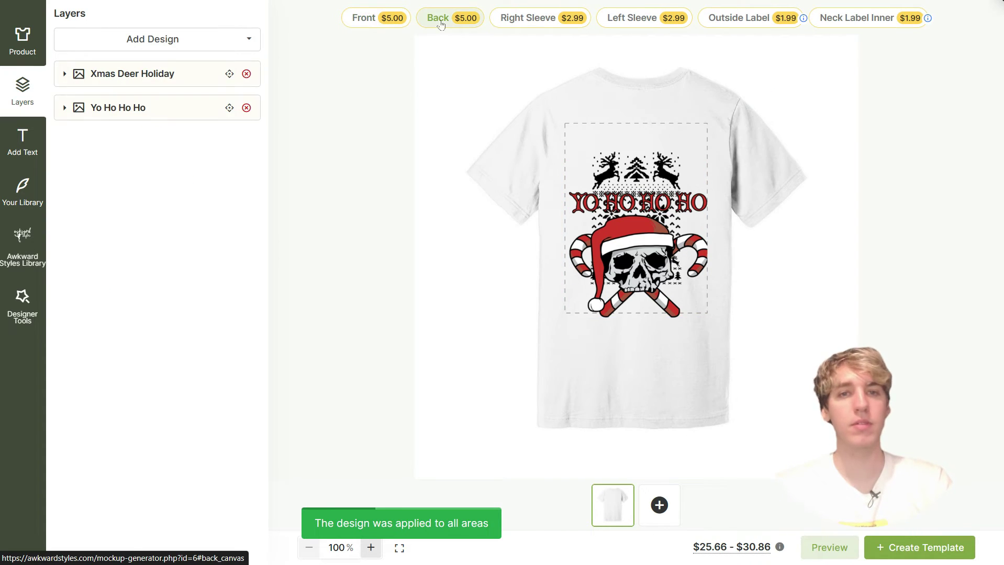
pyautogui.click(513, 21)
pyautogui.click(639, 19)
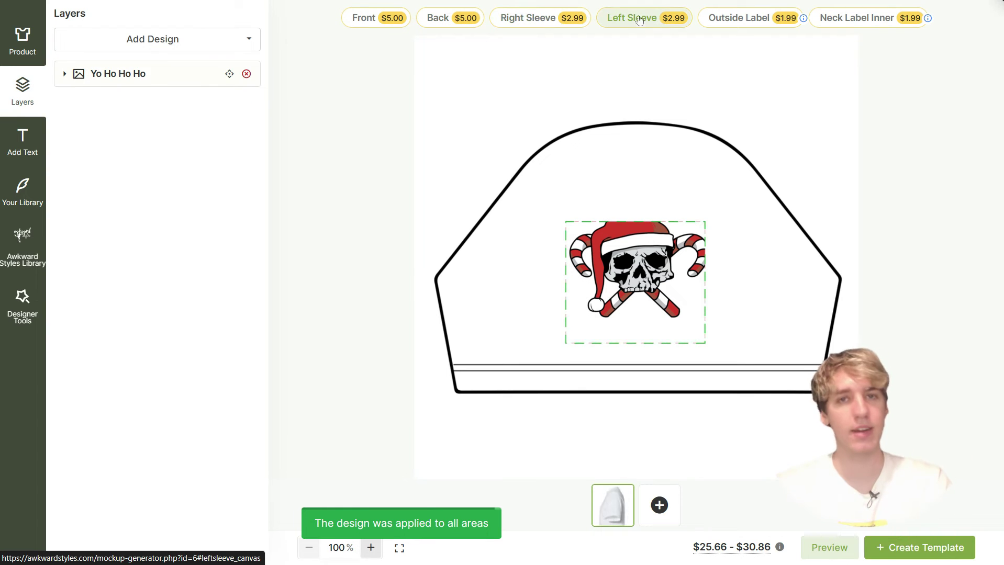
pyautogui.click(744, 20)
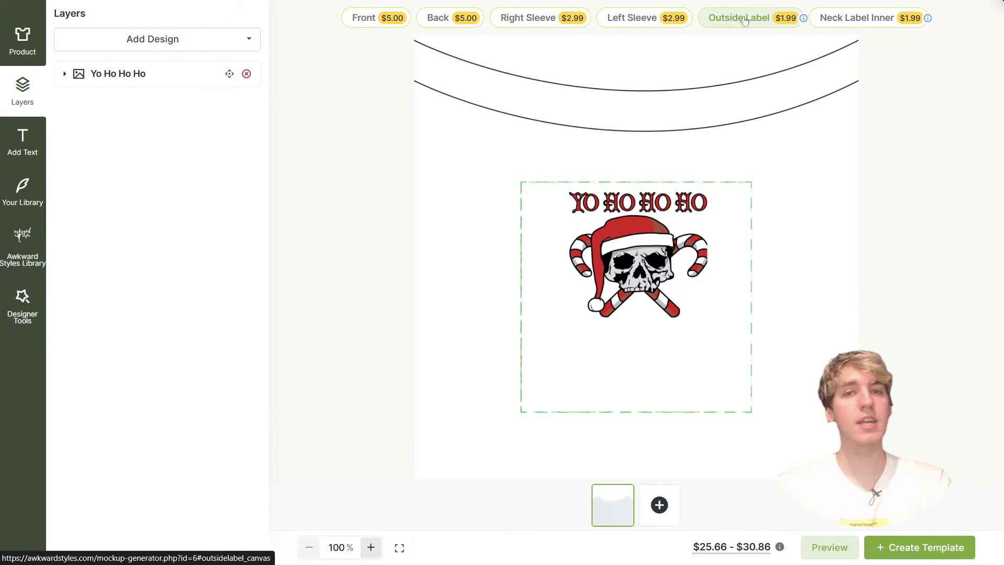
# - Delete the Yo Ho Ho Ho design from the inner neck label, leaving Xmas Deer
pyautogui.click(849, 20)
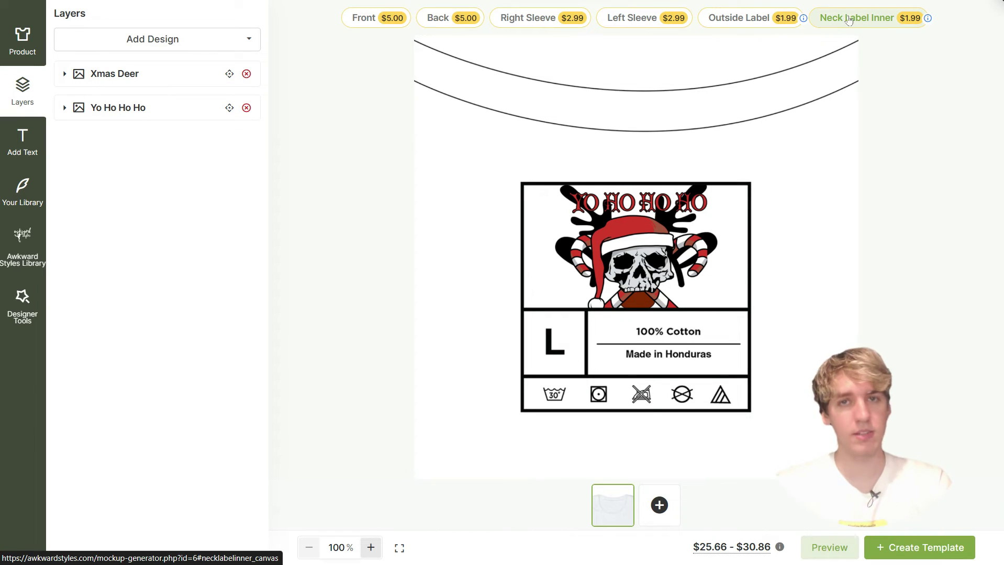
pyautogui.click(622, 216)
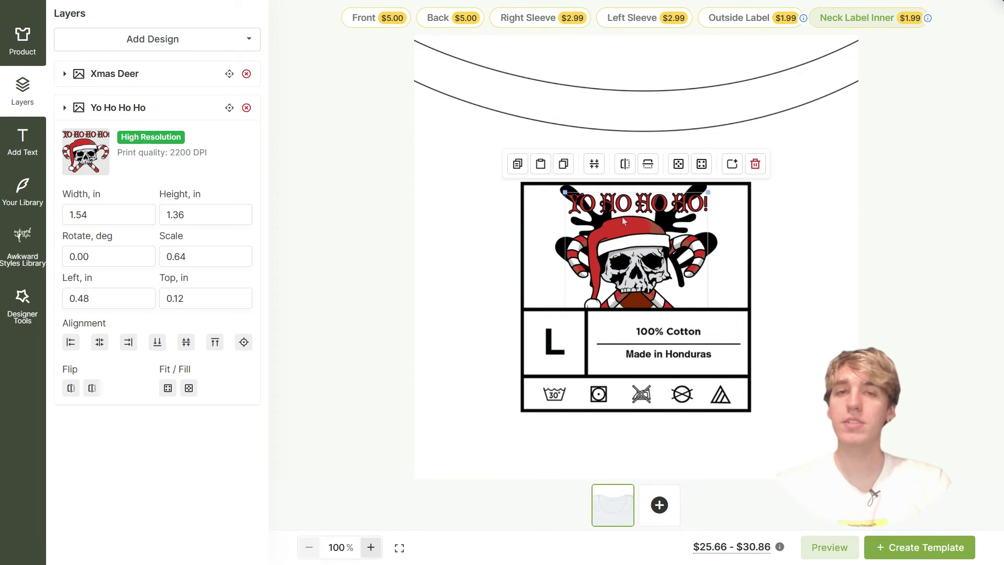
pyautogui.click(755, 165)
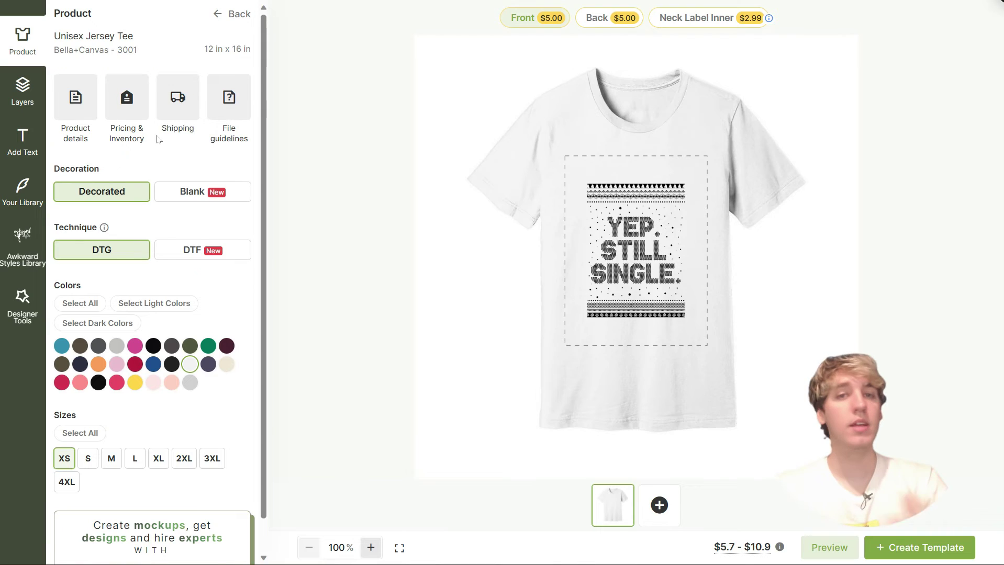
# - Check the tee's pricing with back and inner neck label printing added, then DTF prices
pyautogui.click(75, 112)
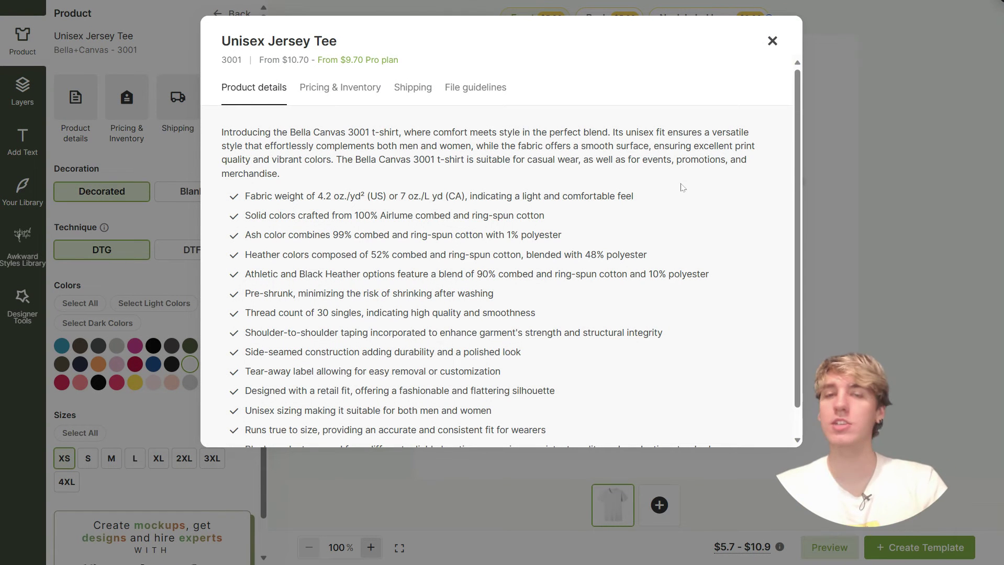
pyautogui.click(341, 99)
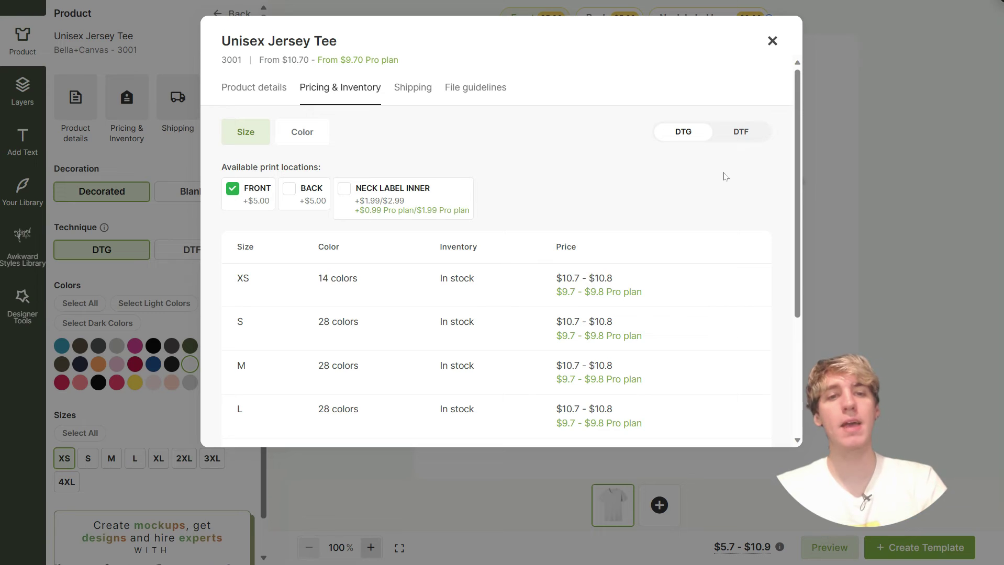
pyautogui.click(302, 201)
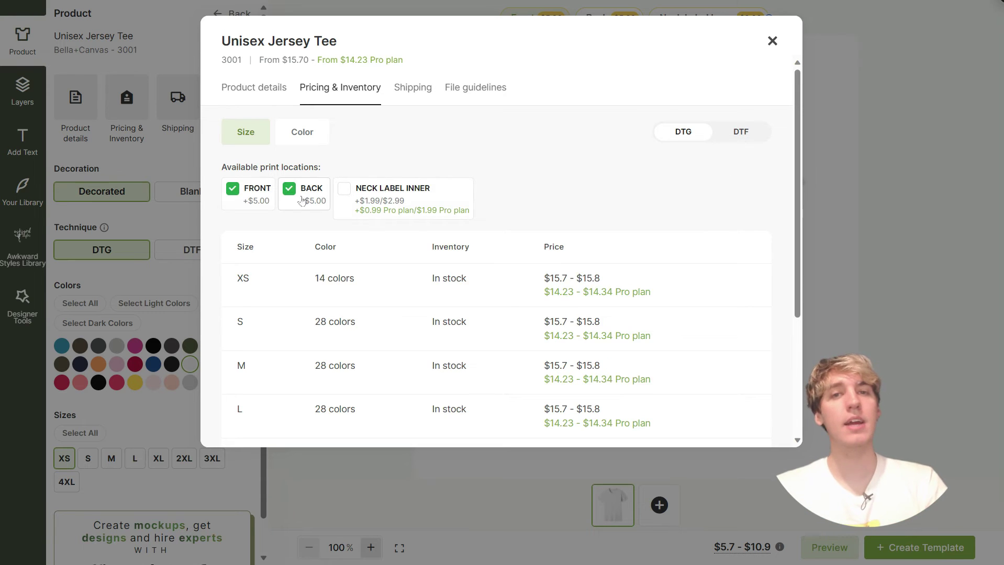
pyautogui.click(357, 202)
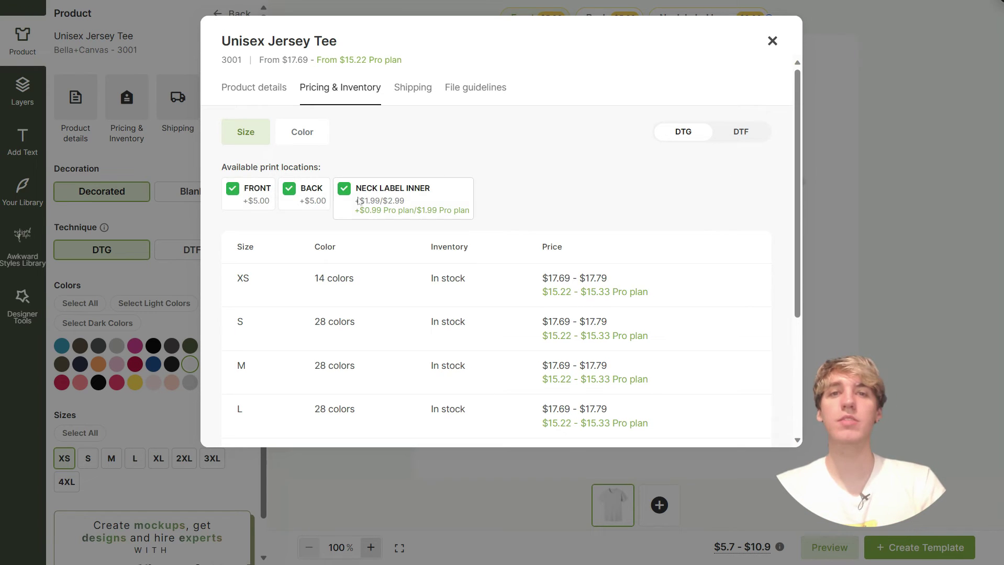
pyautogui.click(728, 133)
# - Review shipping rates for all countries and download the front-and-back print file template
pyautogui.click(416, 89)
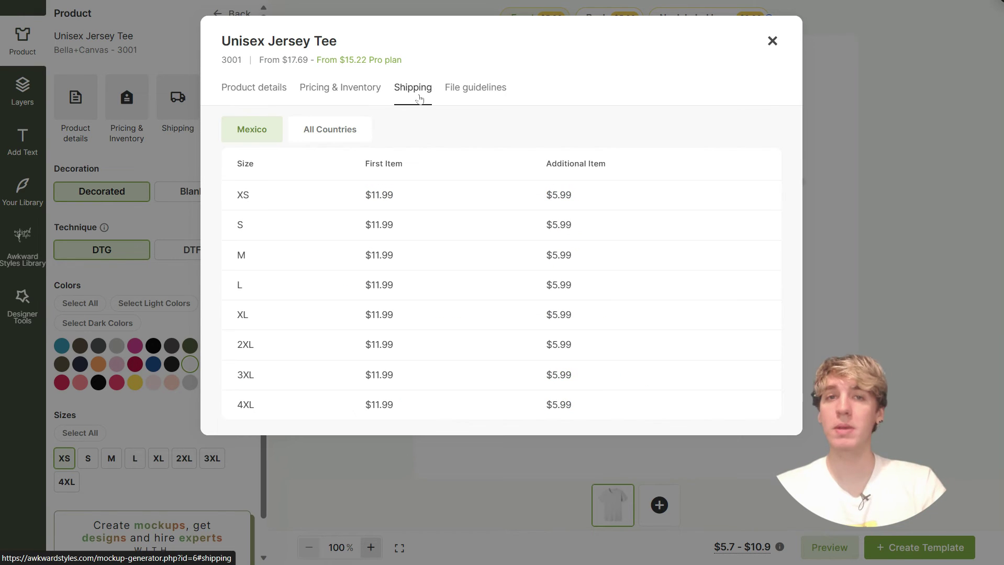
pyautogui.click(349, 132)
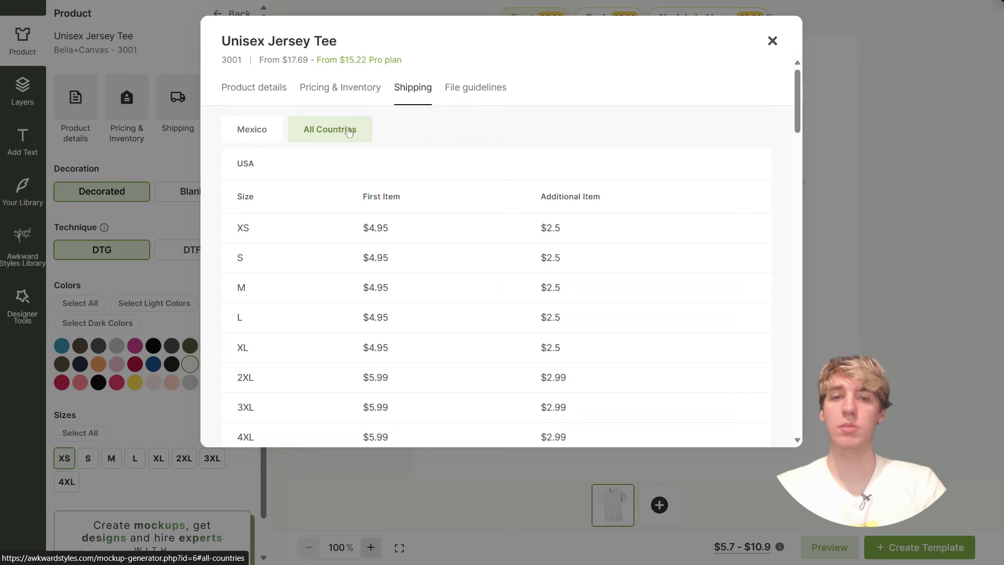
pyautogui.click(493, 94)
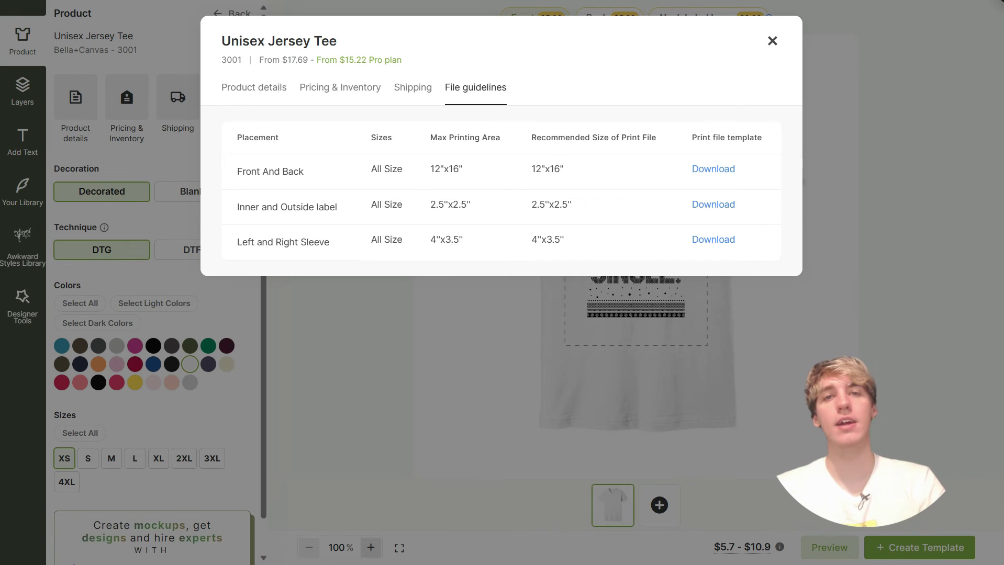
pyautogui.rightClick(704, 170)
pyautogui.click(714, 185)
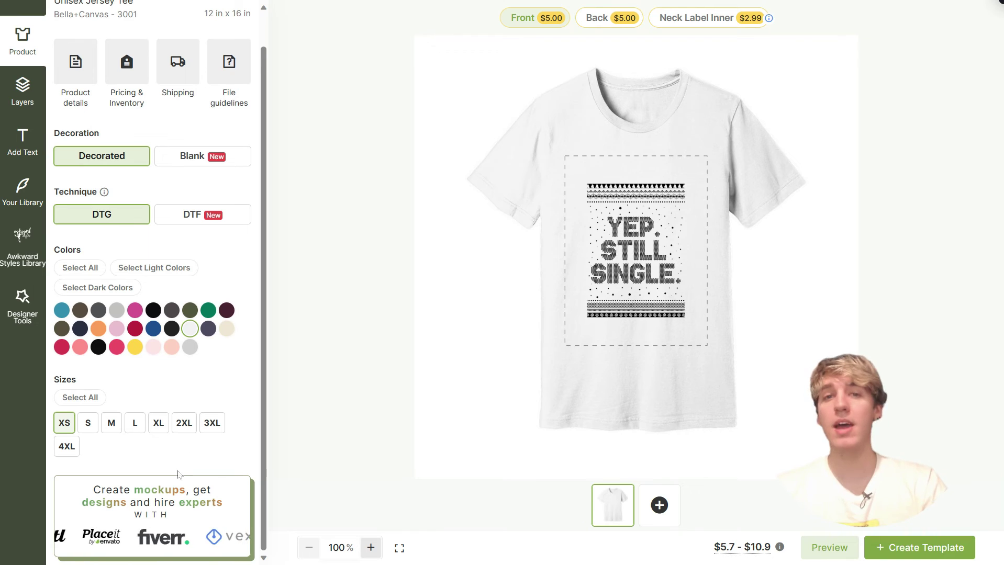
# - Browse the Kittl, Placeit, Fiverr and Vexels designer tools, ending on Vexels mockup templates
pyautogui.click(168, 514)
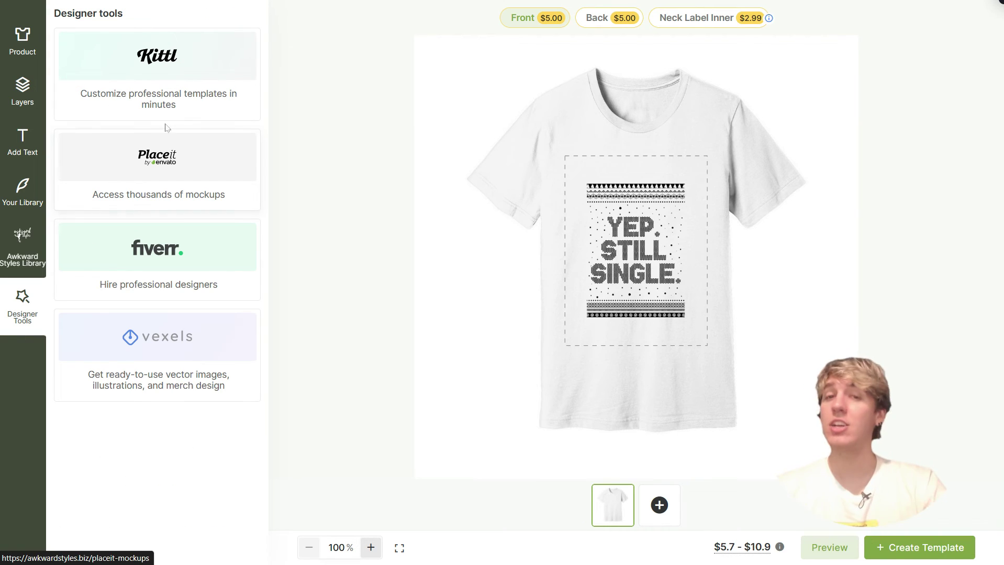
pyautogui.click(188, 91)
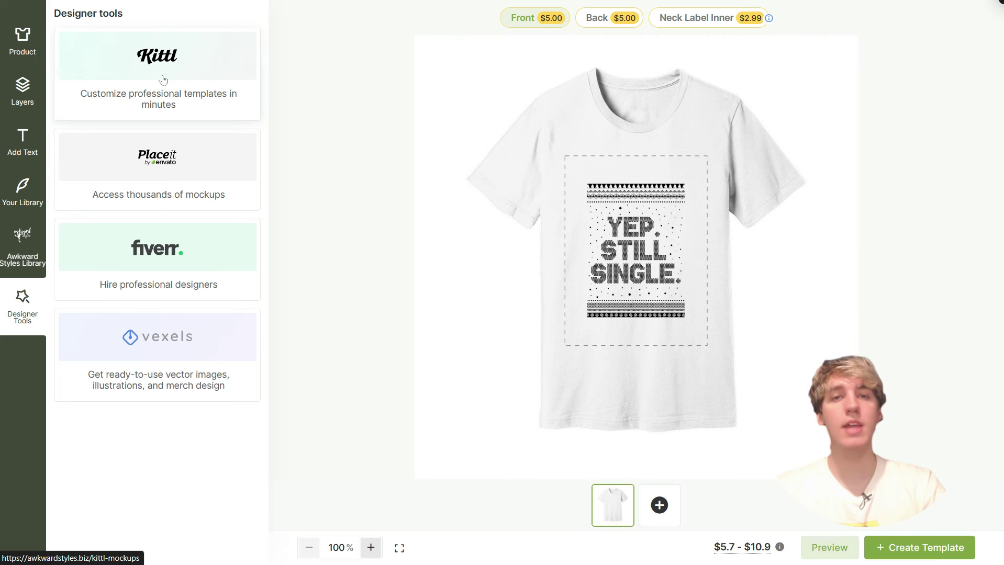
pyautogui.click(164, 181)
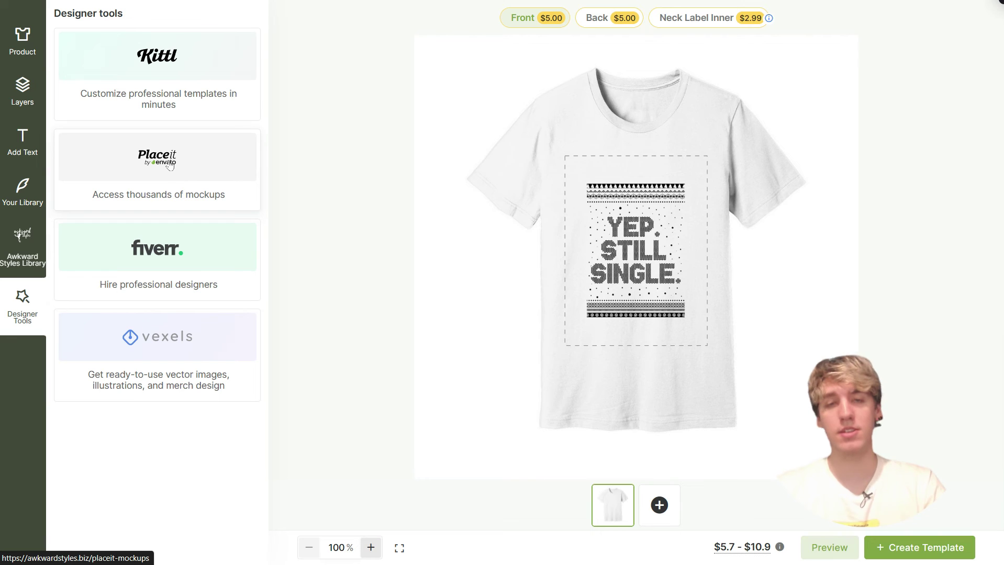
pyautogui.click(158, 272)
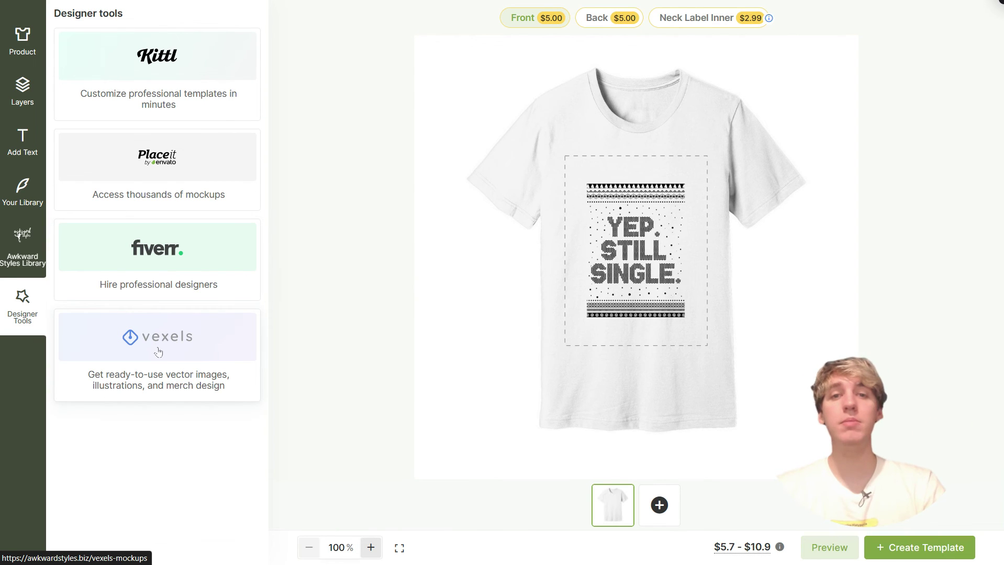
pyautogui.click(158, 352)
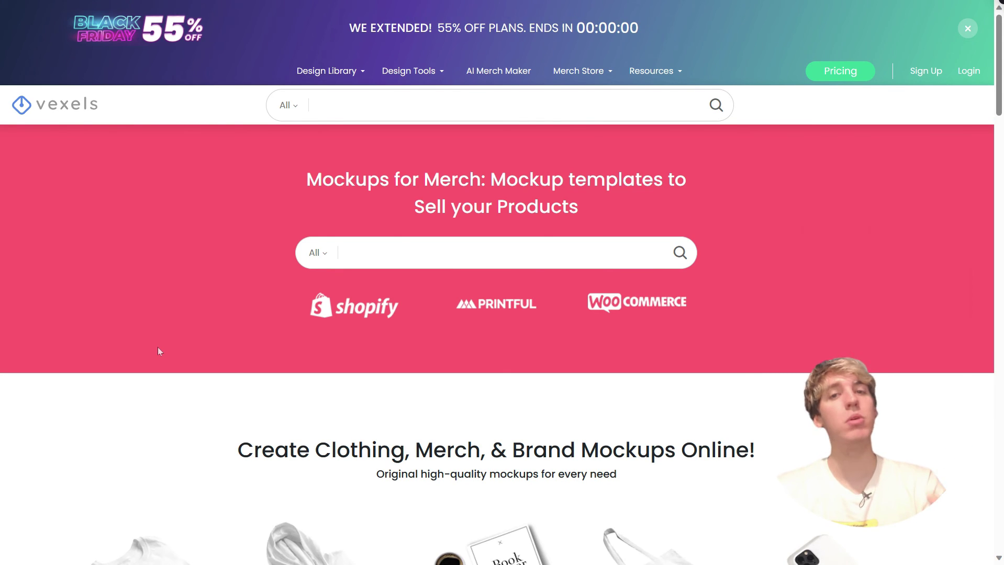